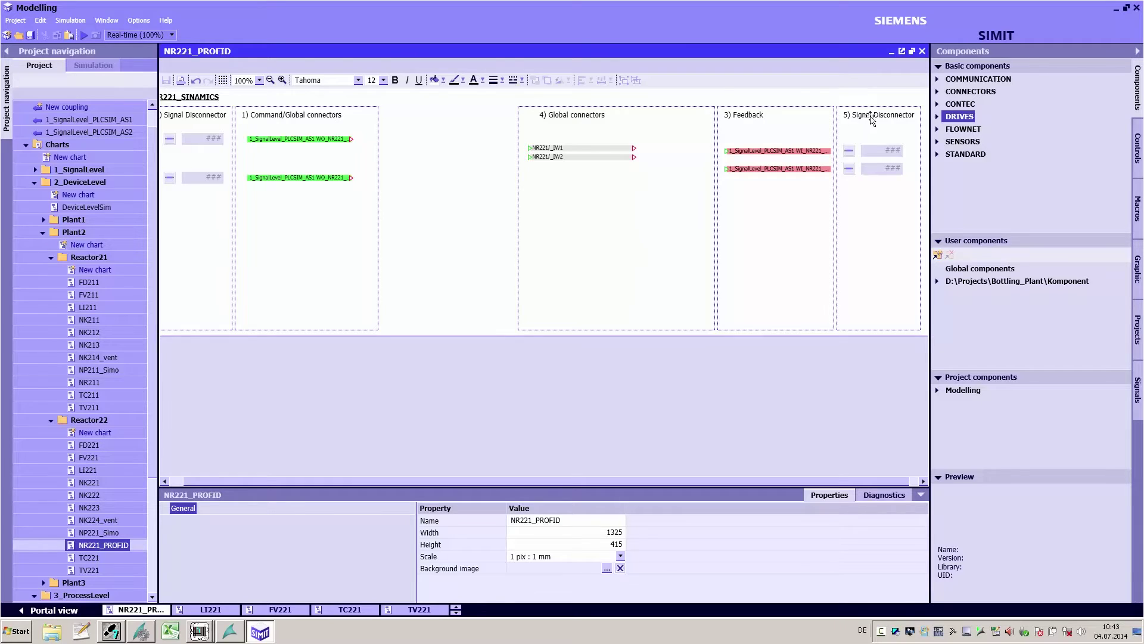
Expand the DRIVES component library down to its PROFIdrive group
click(937, 117)
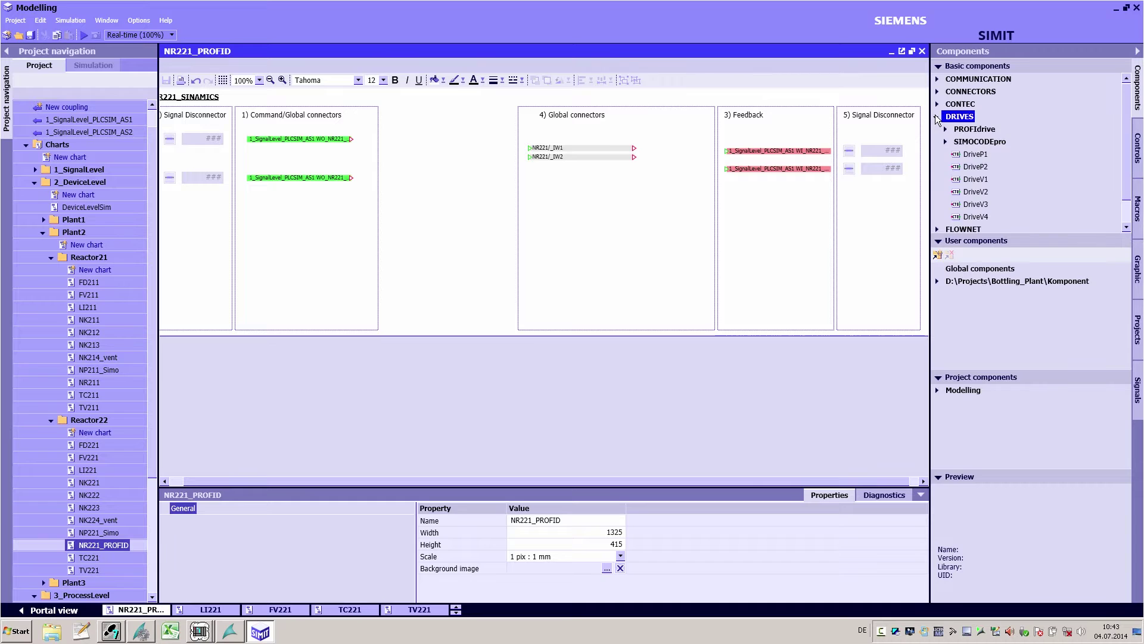
click(968, 131)
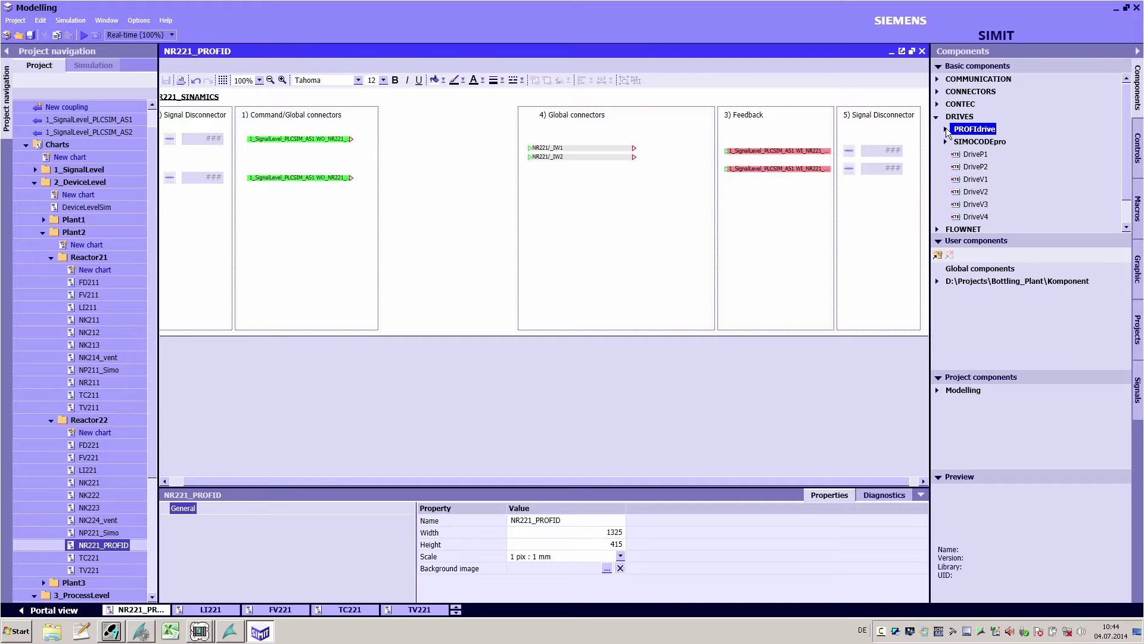
click(946, 129)
scroll(967, 143, down, 2)
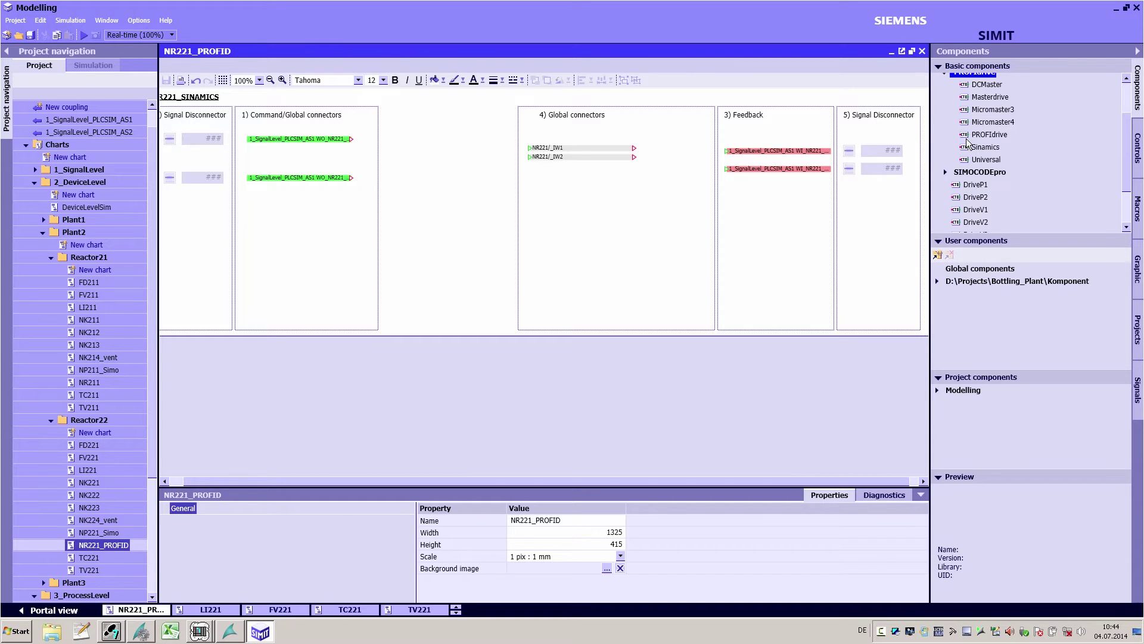
Preview the SIMOCODEpro CircuitBreaker and DriveP1, then select the PROFIdrive drive
click(947, 172)
click(984, 187)
scroll(983, 179, down, 5)
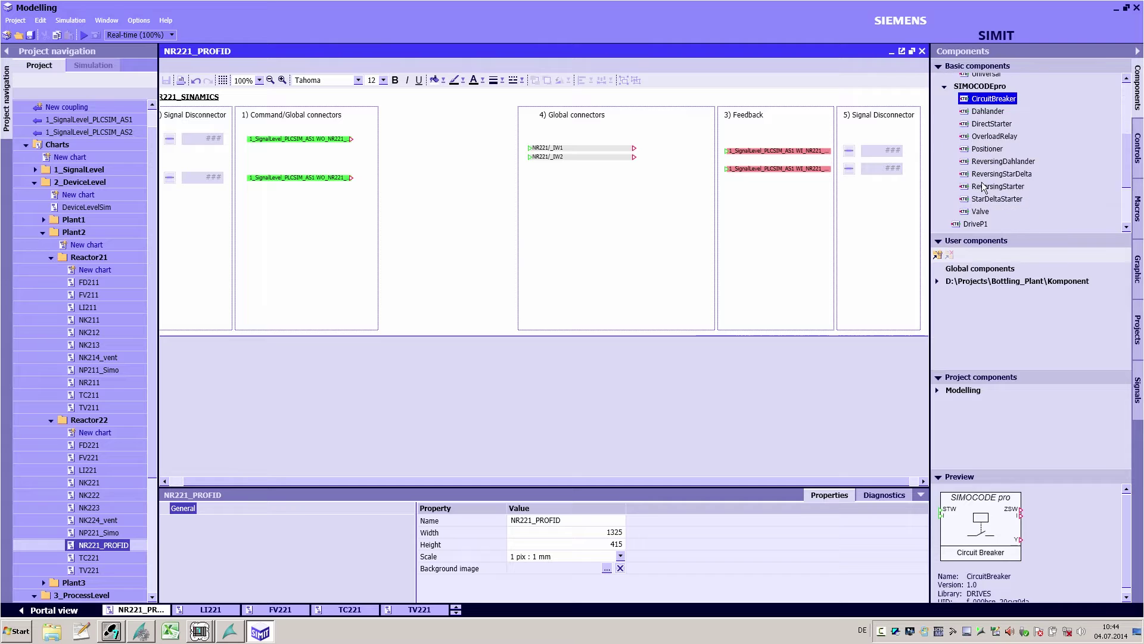
click(986, 169)
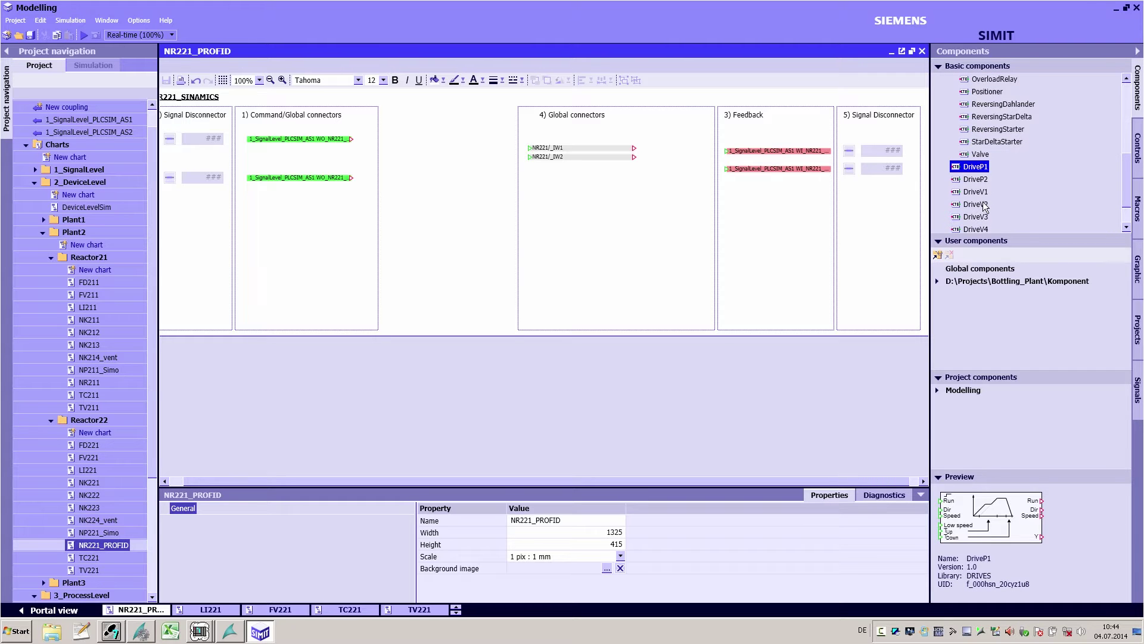
scroll(984, 207, up, 7)
click(991, 130)
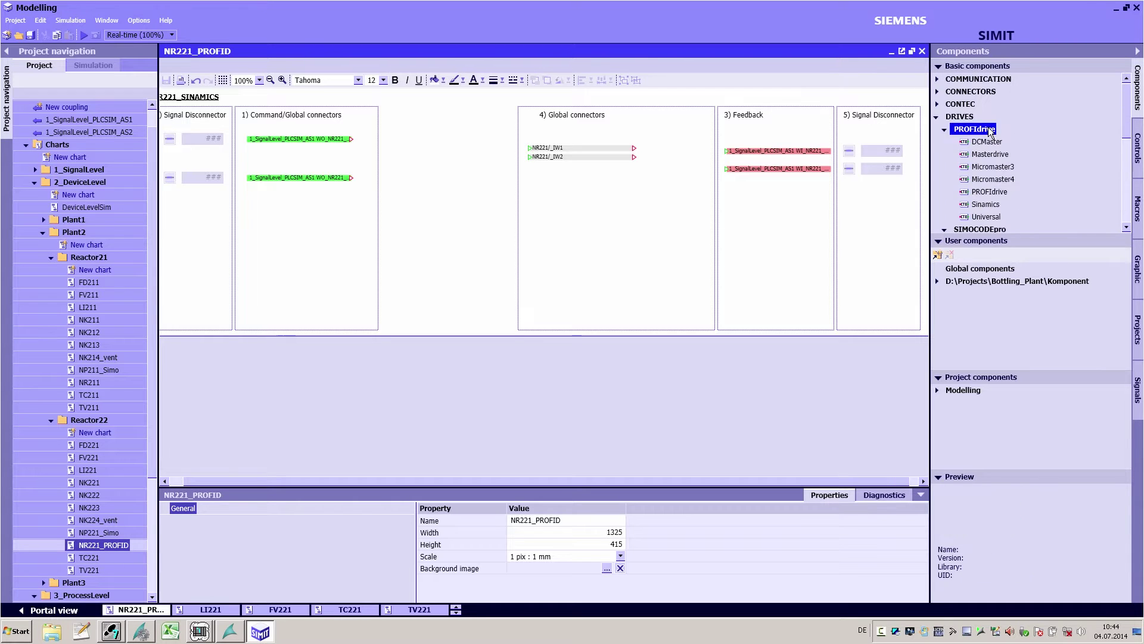
click(989, 192)
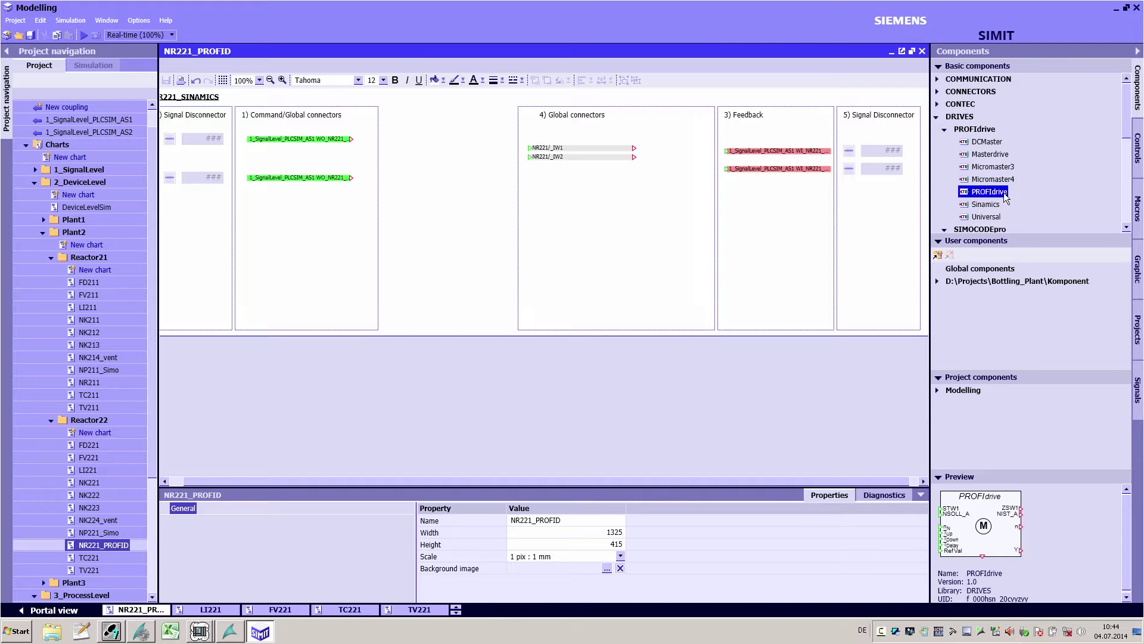
Drop a PROFIdrive block on NR221_PROFID and attach a Sinamics drive below it
drag(1006, 197, 450, 161)
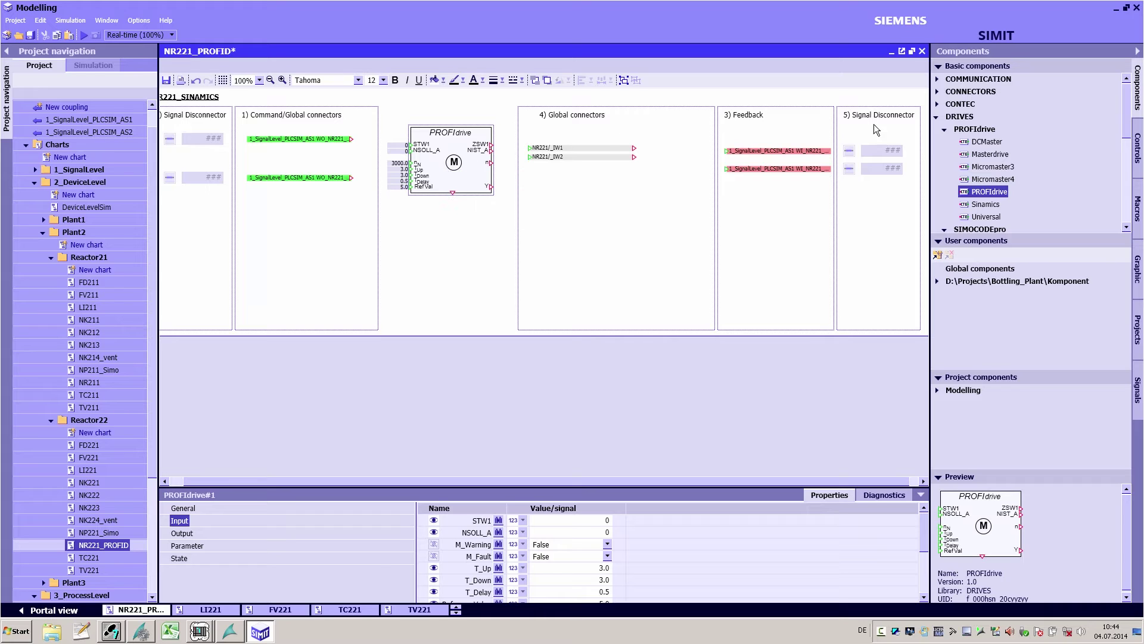
click(988, 143)
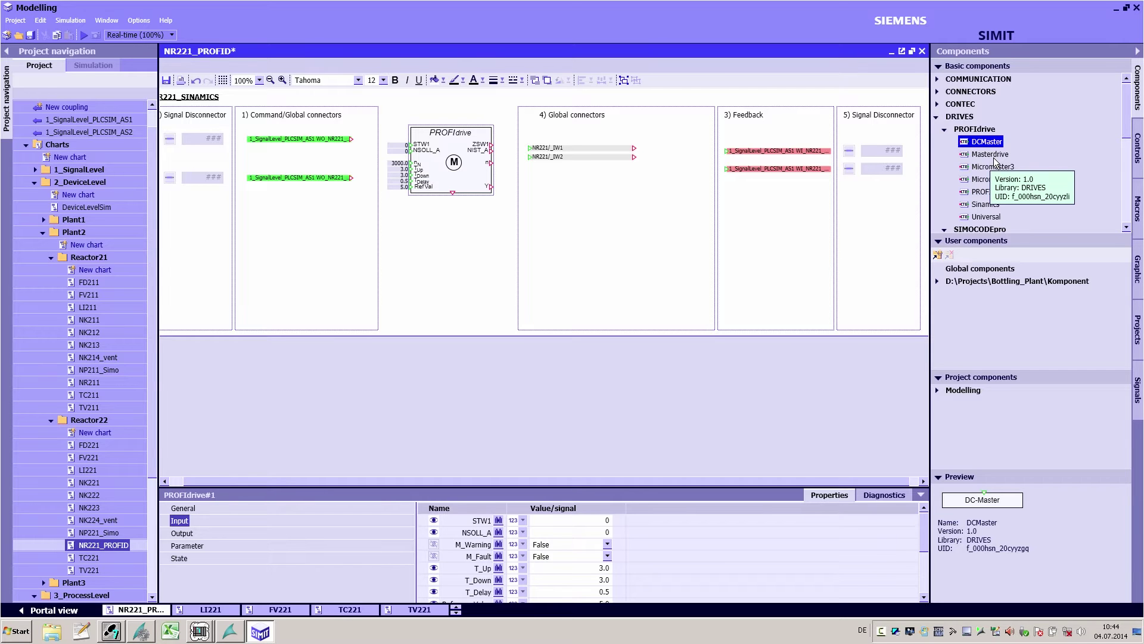
click(990, 155)
click(997, 168)
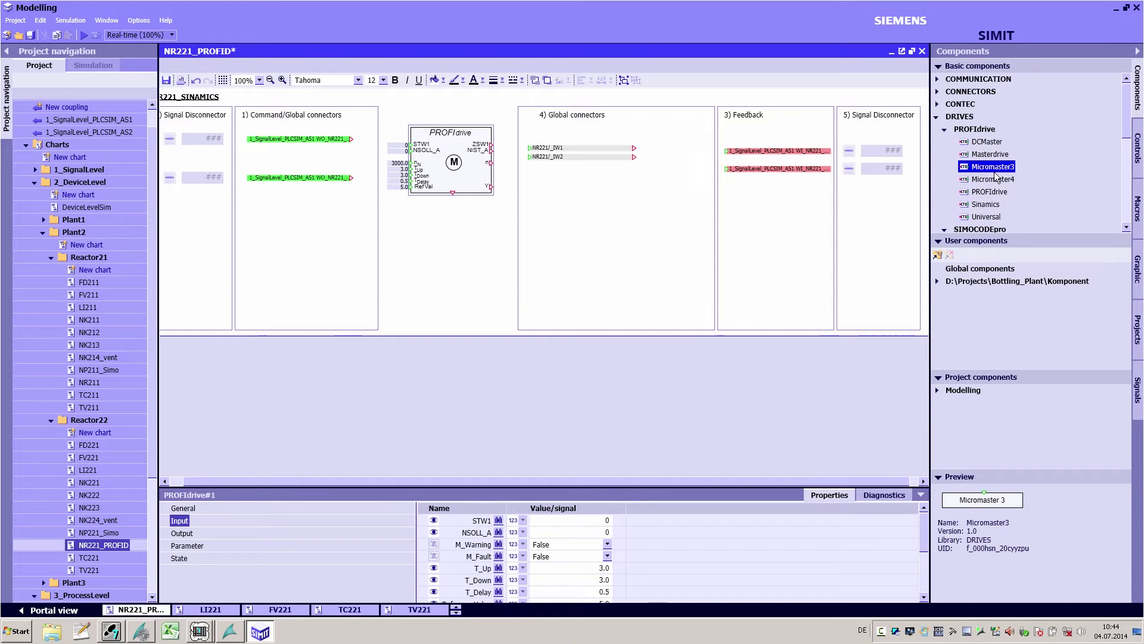
drag(987, 207, 449, 203)
Preview the CircuitBreaker, Dahlander and StarDeltaStarter starters, then select the DriveV1 valve drive
click(977, 230)
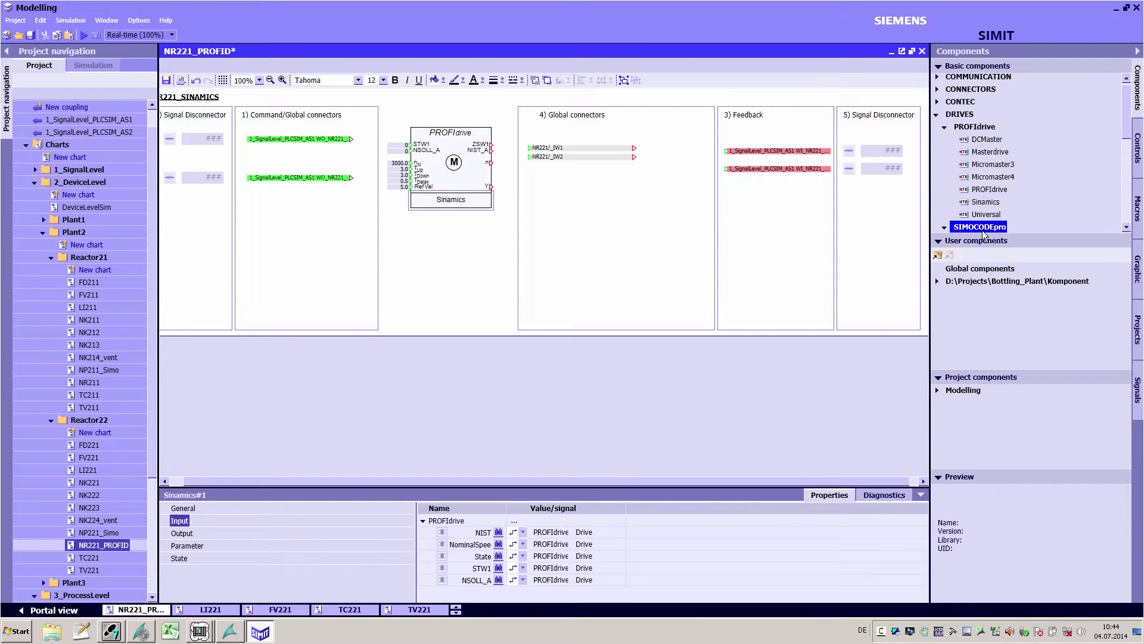
scroll(983, 231, down, 2)
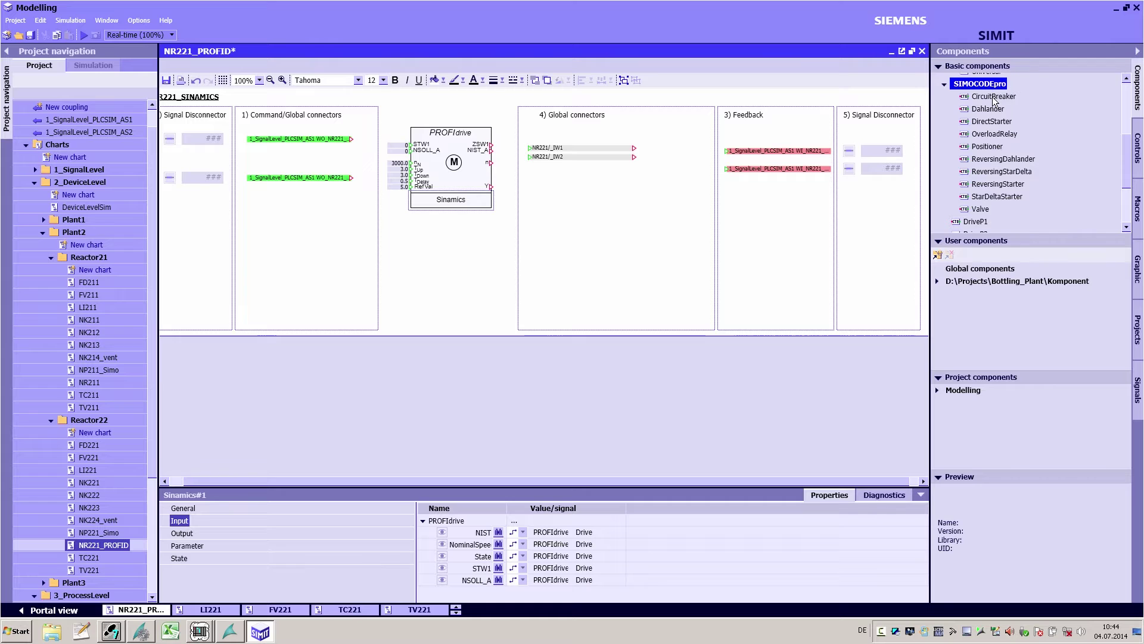
click(993, 96)
click(990, 109)
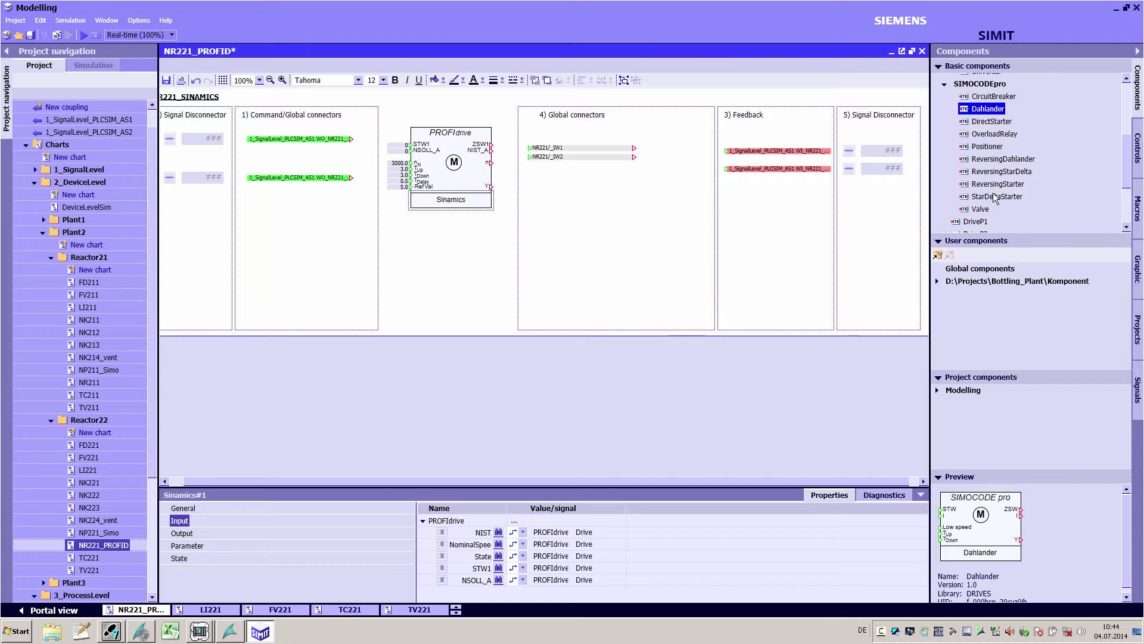
click(993, 193)
scroll(993, 192, down, 3)
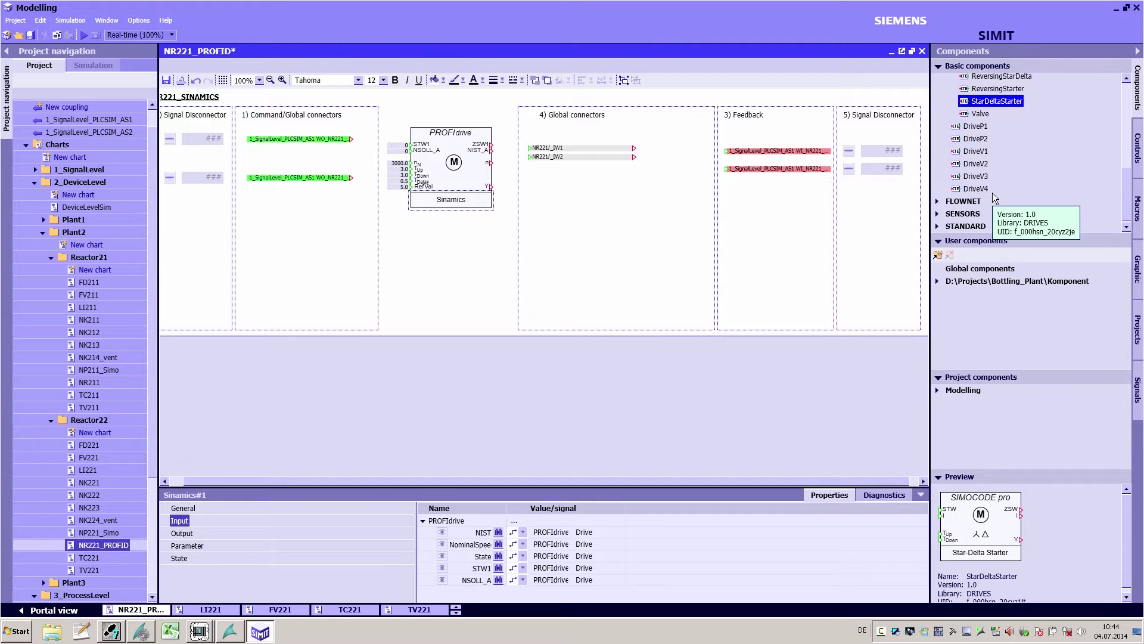
click(978, 151)
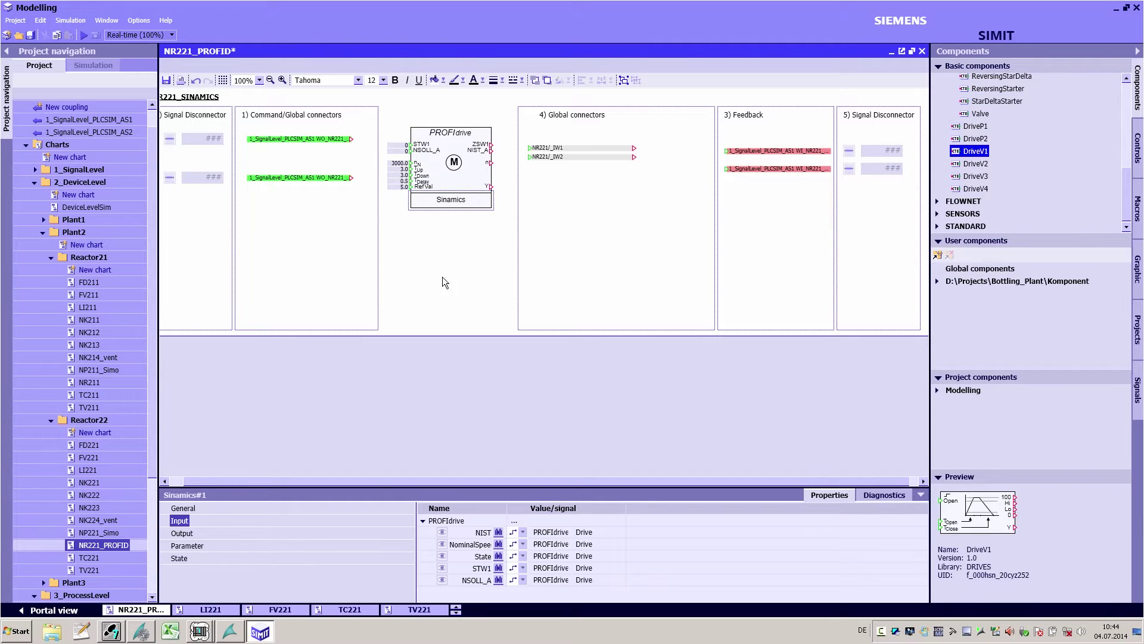
Open NK221, place a DriveV1 block and wire the XOR output to its Open input
double_click(88, 483)
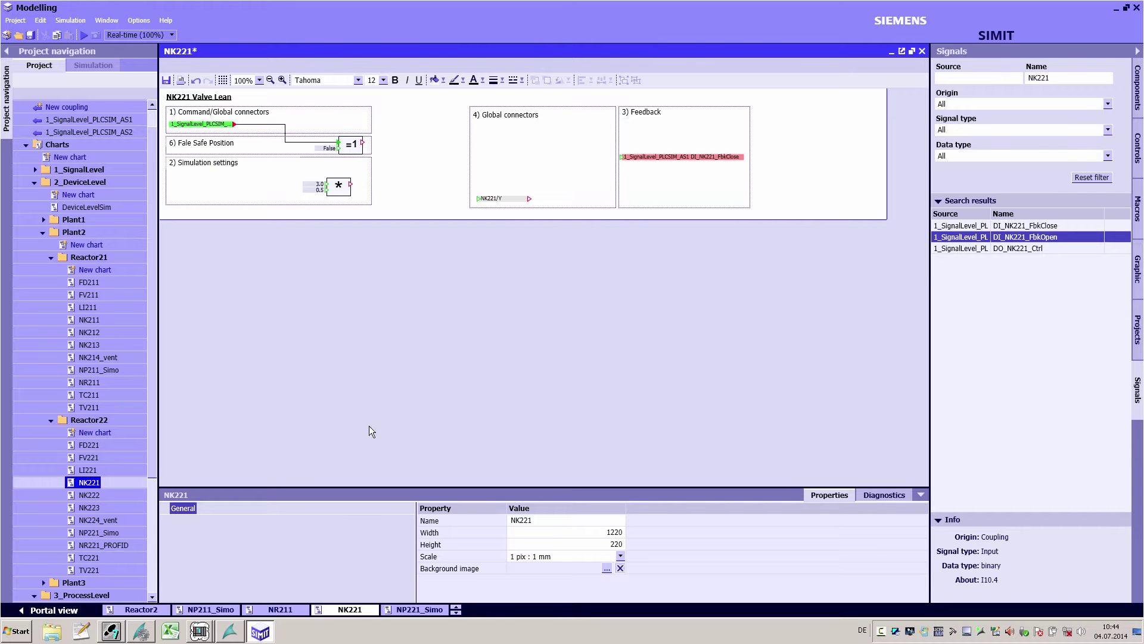
click(1138, 87)
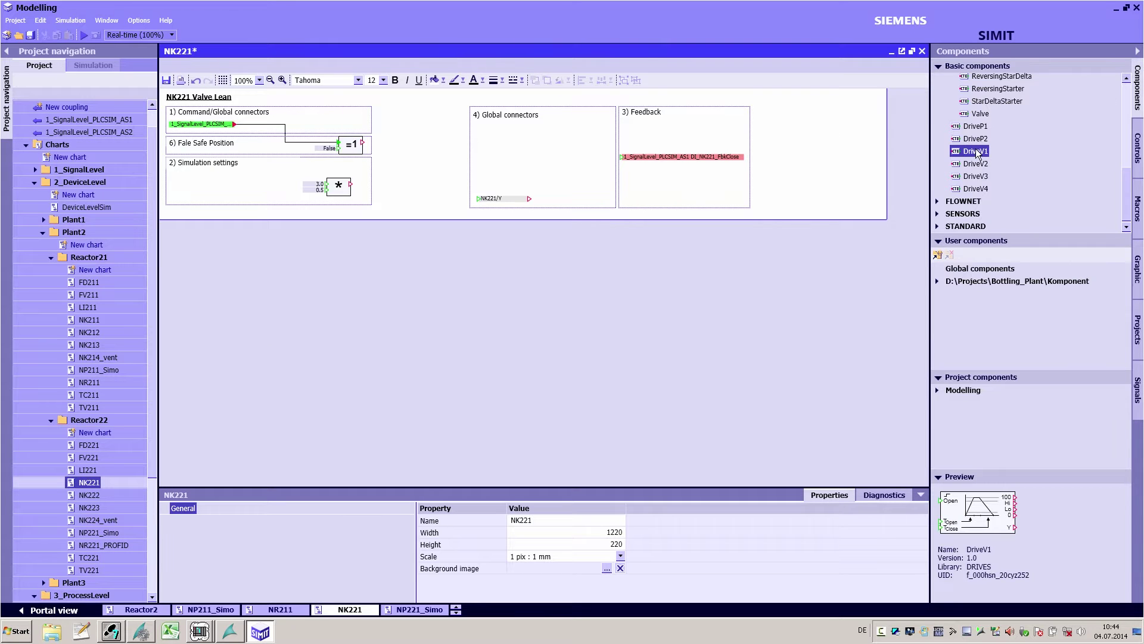
drag(975, 148, 427, 153)
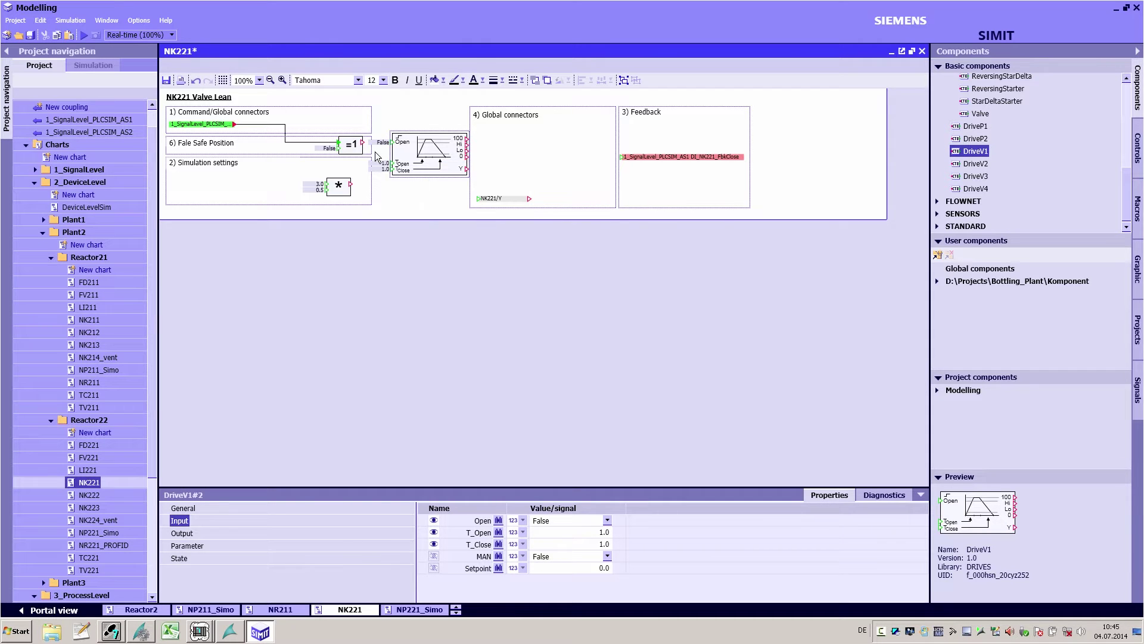
mouse_move(361, 144)
mouse_down()
mouse_move(393, 142)
mouse_move(351, 184)
mouse_up()
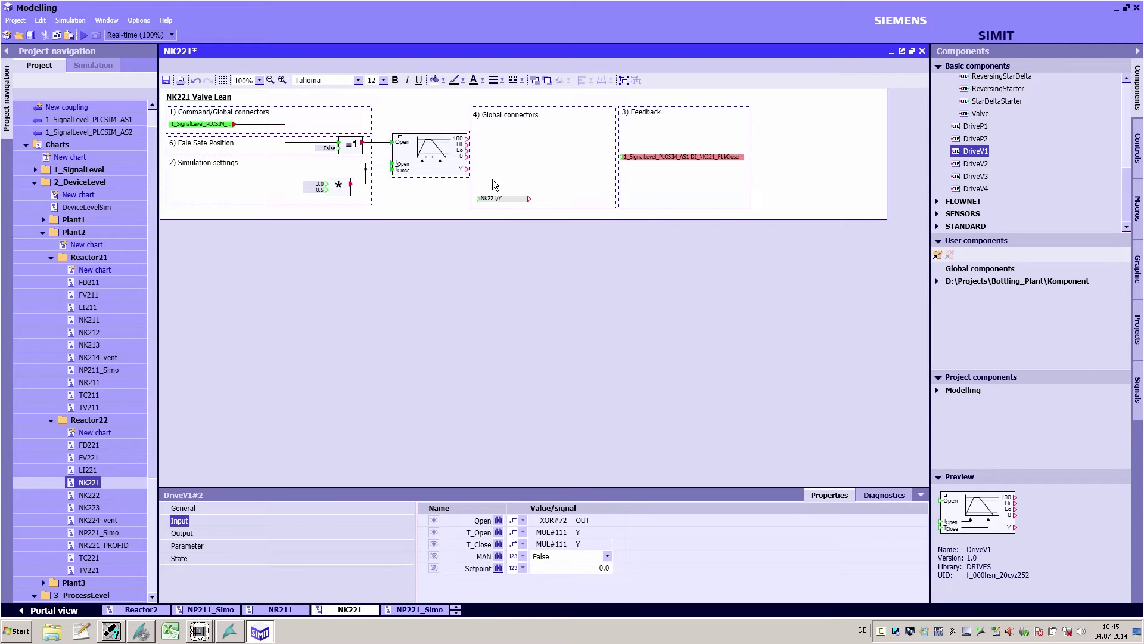
Add a DI_NK221_FbkOpen connector and link the valve outputs to FbkClose and NK221/Y
click(1137, 394)
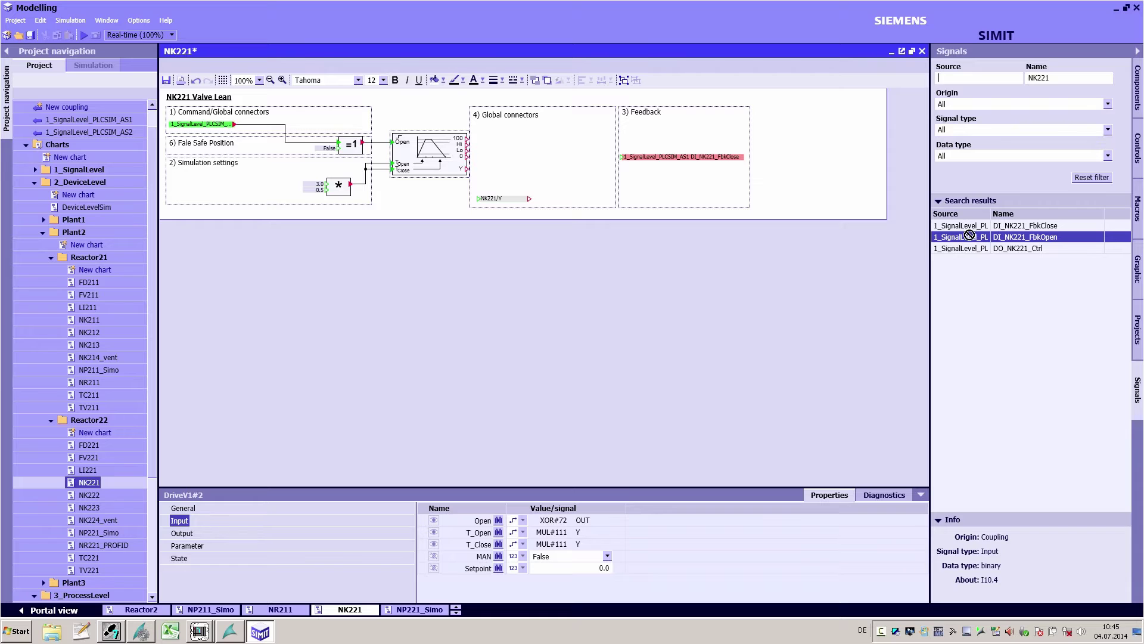
drag(978, 237, 504, 145)
key(shift)
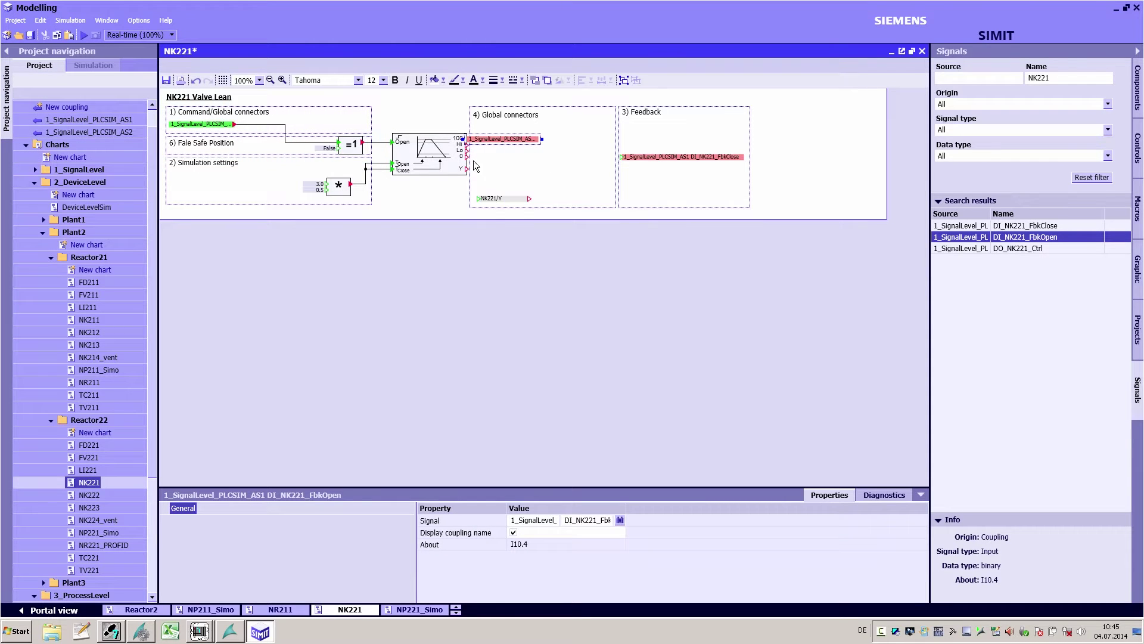
drag(467, 156, 623, 157)
drag(467, 169, 478, 198)
Start the simulation, saving the NK221 chart, and switch to WinCC Runtime
click(85, 37)
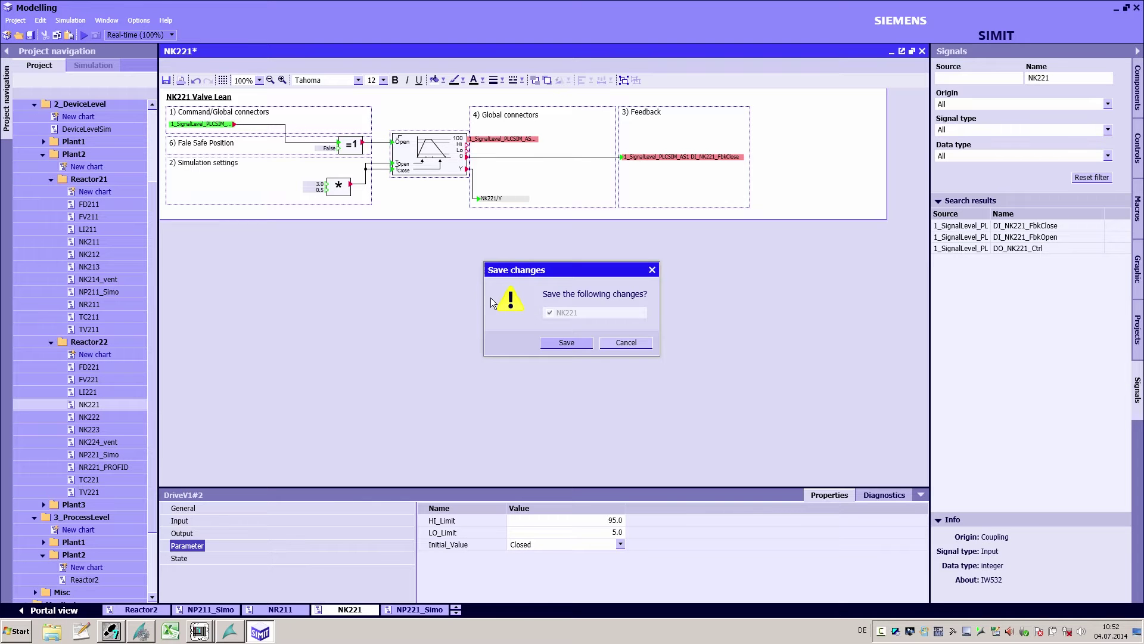
click(553, 342)
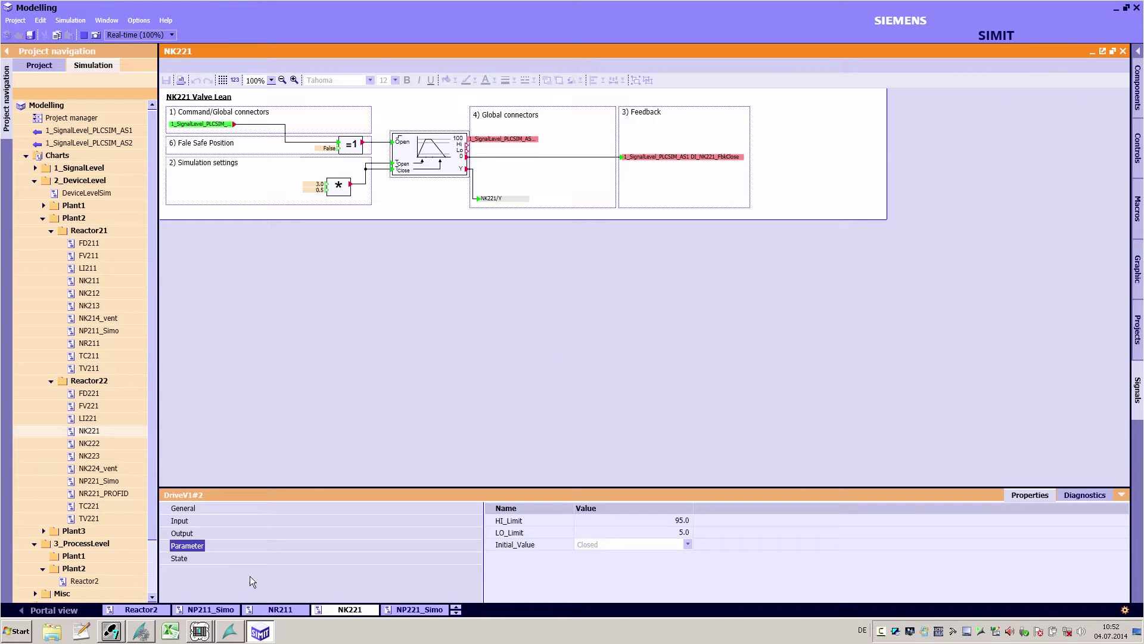
click(230, 630)
Open the NK221 valve faceplate and command the valve to Open
click(559, 370)
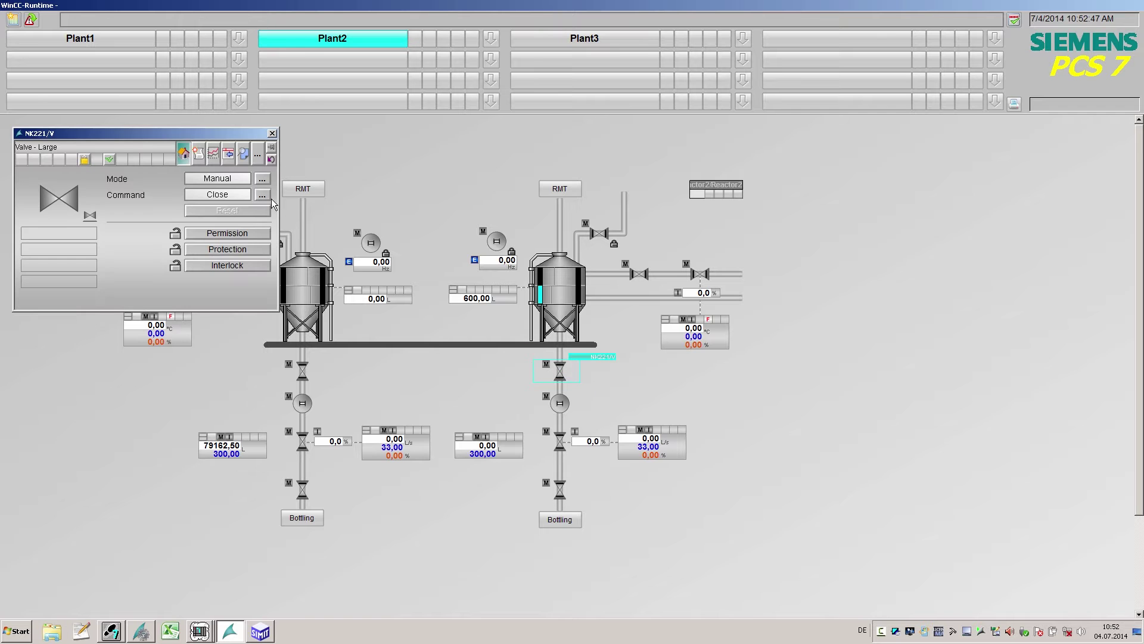
click(217, 195)
click(105, 332)
click(174, 354)
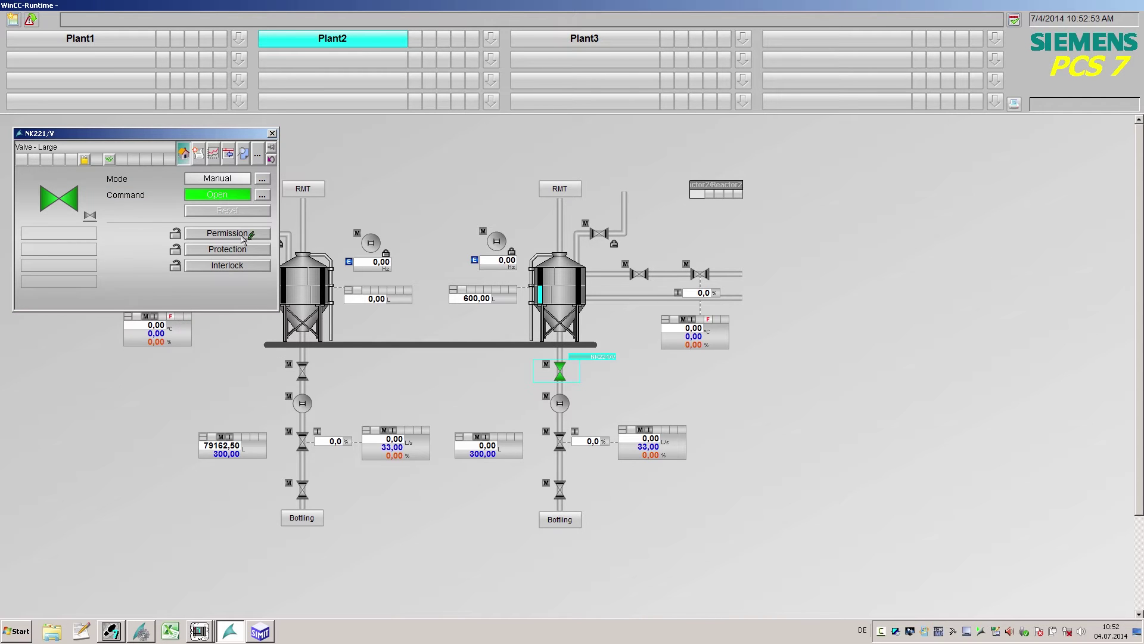
Command valve NK221 to Close, then return to SIMIT and stop the simulation
click(262, 194)
click(187, 332)
click(187, 355)
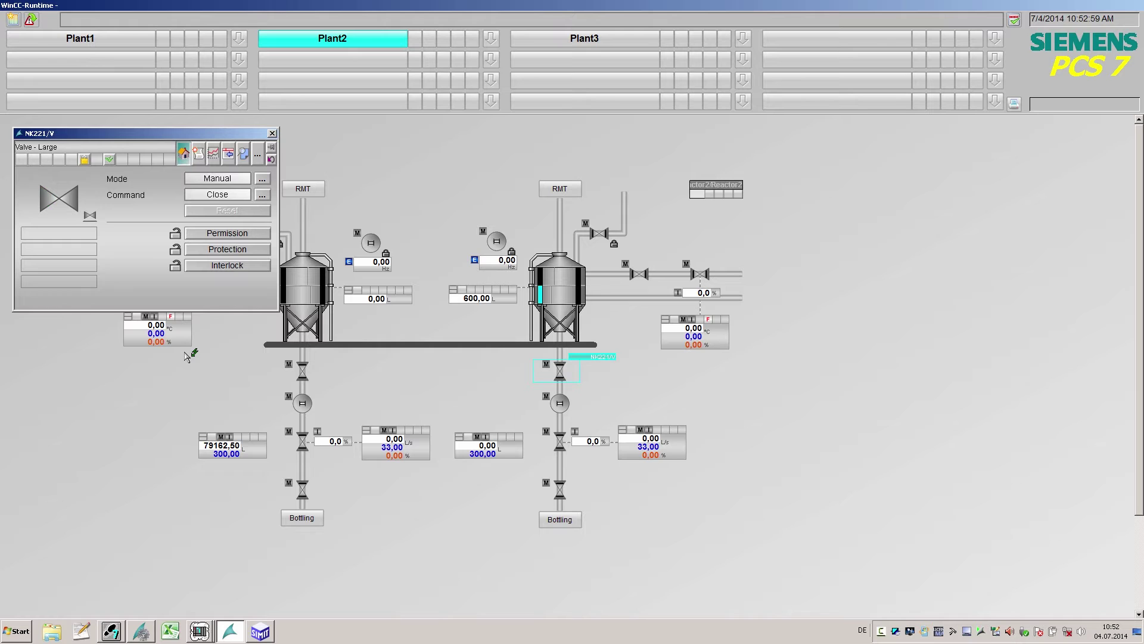
key(alt+Tab)
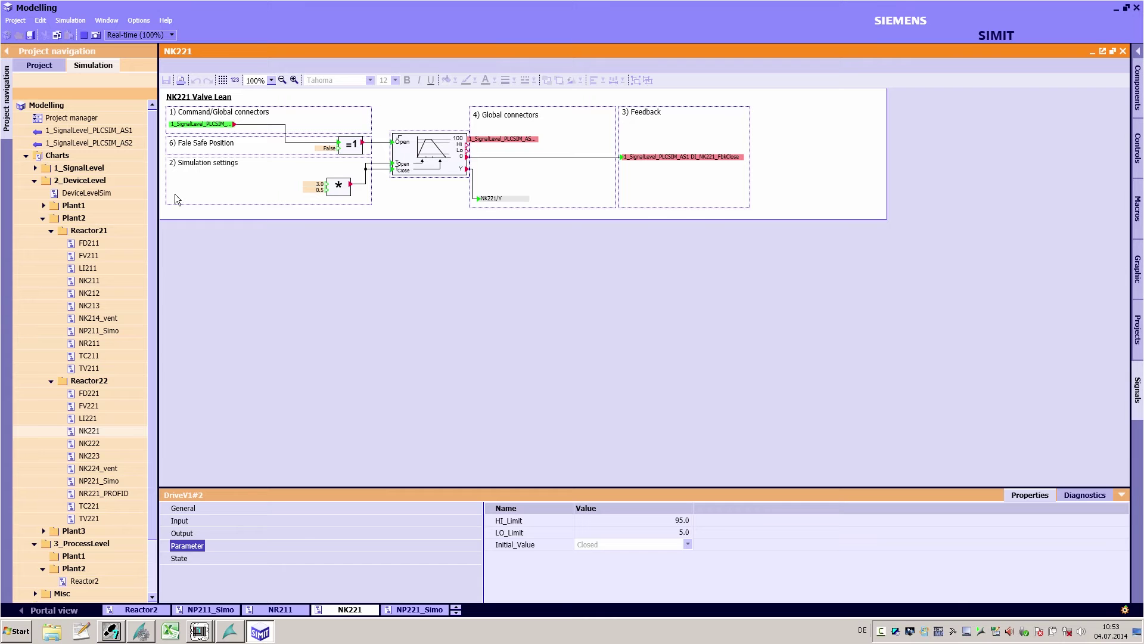
click(85, 36)
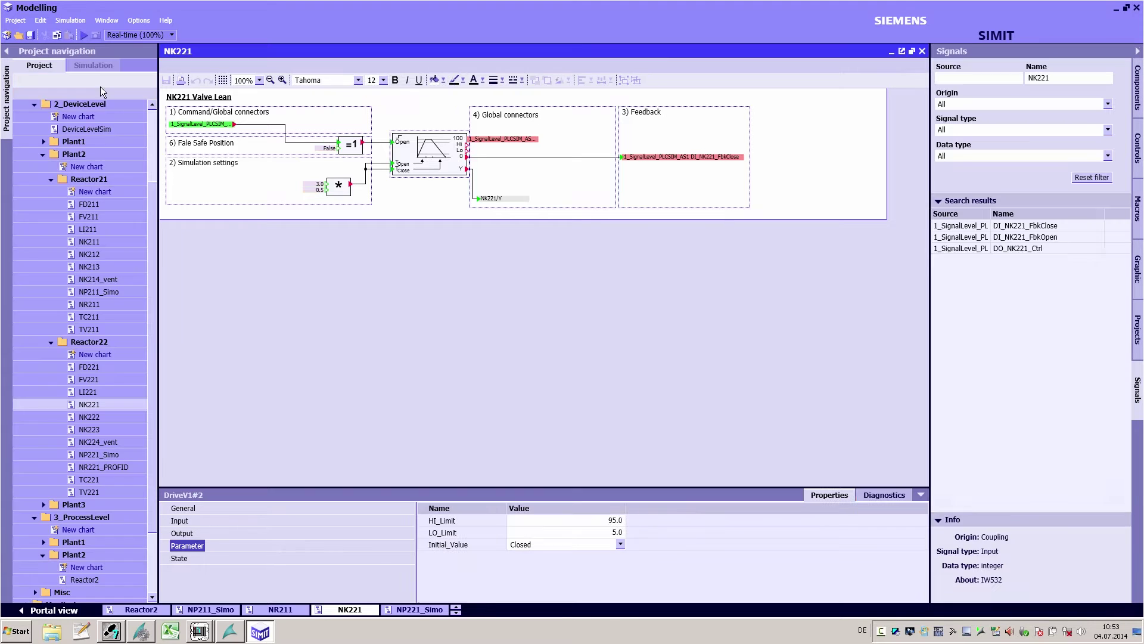
Filter PLCSIM AS1 inputs by LI221 and give AI_LI221_Level_PV Bipolar scaling, upper 1200
double_click(115, 145)
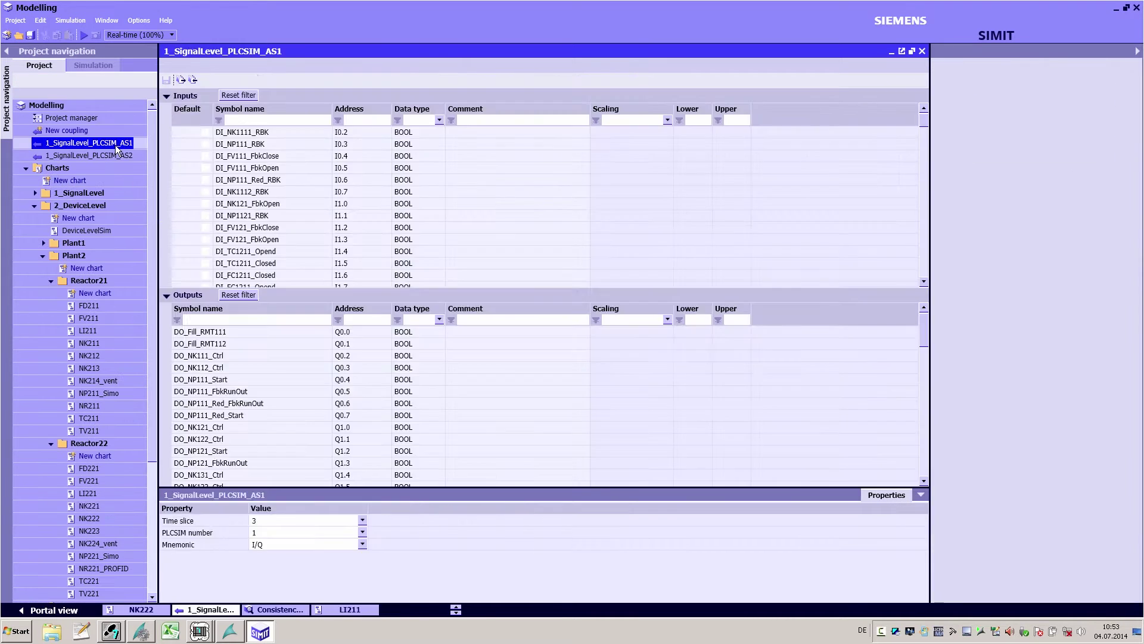
click(247, 118)
text(LI221)
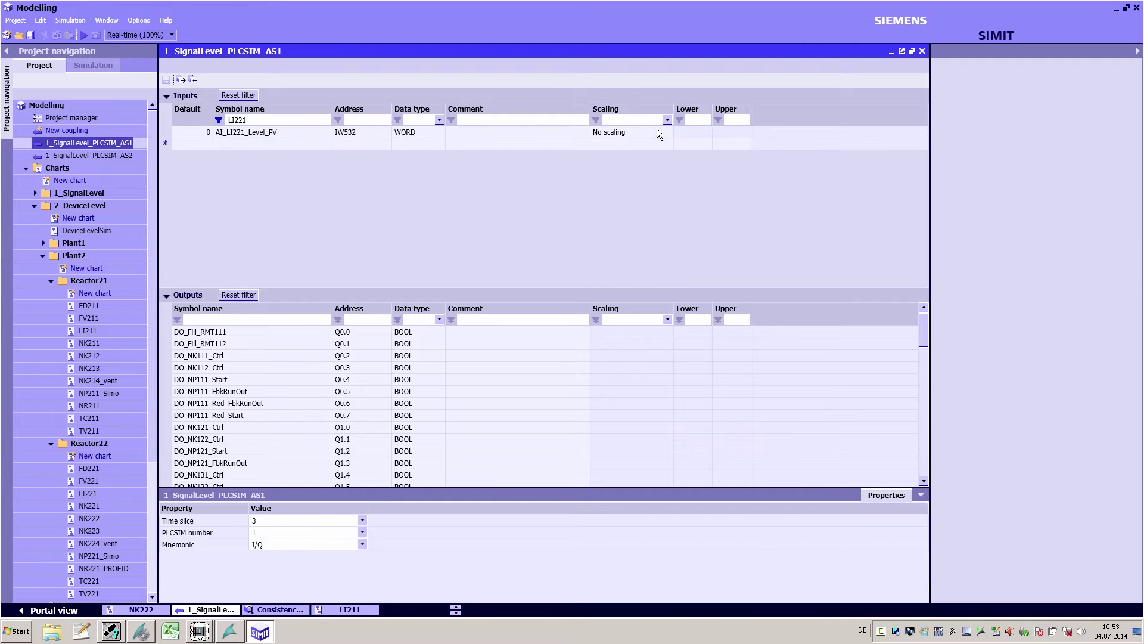
click(657, 131)
click(667, 133)
click(632, 160)
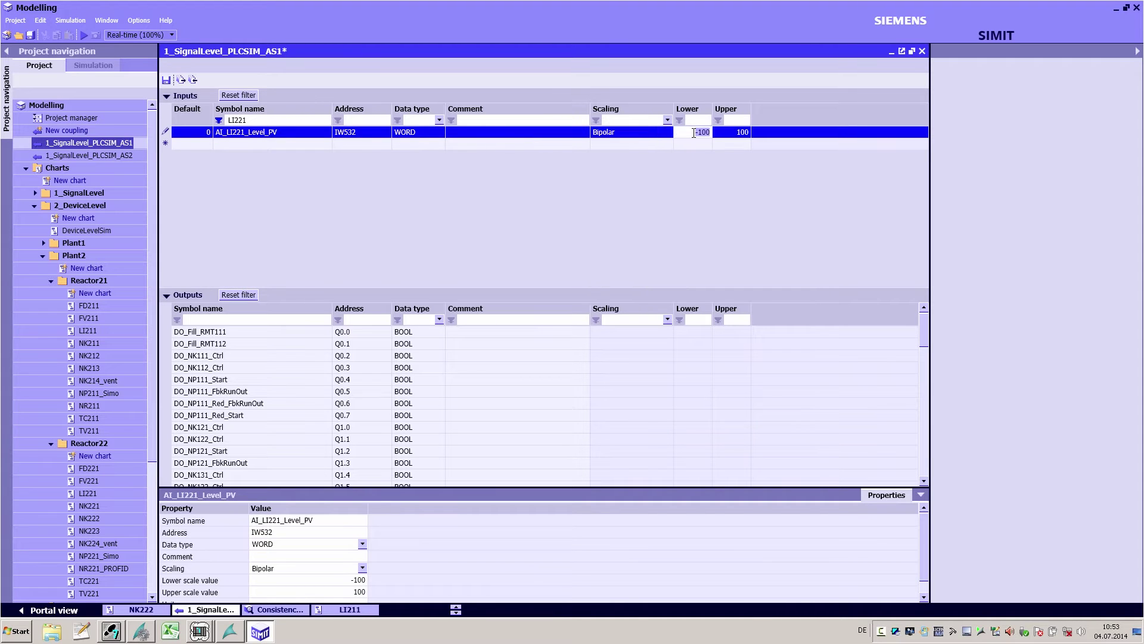
click(693, 132)
click(739, 133)
text(2)
Open the LI211 chart and check the scaling block's physical lower limit
double_click(88, 330)
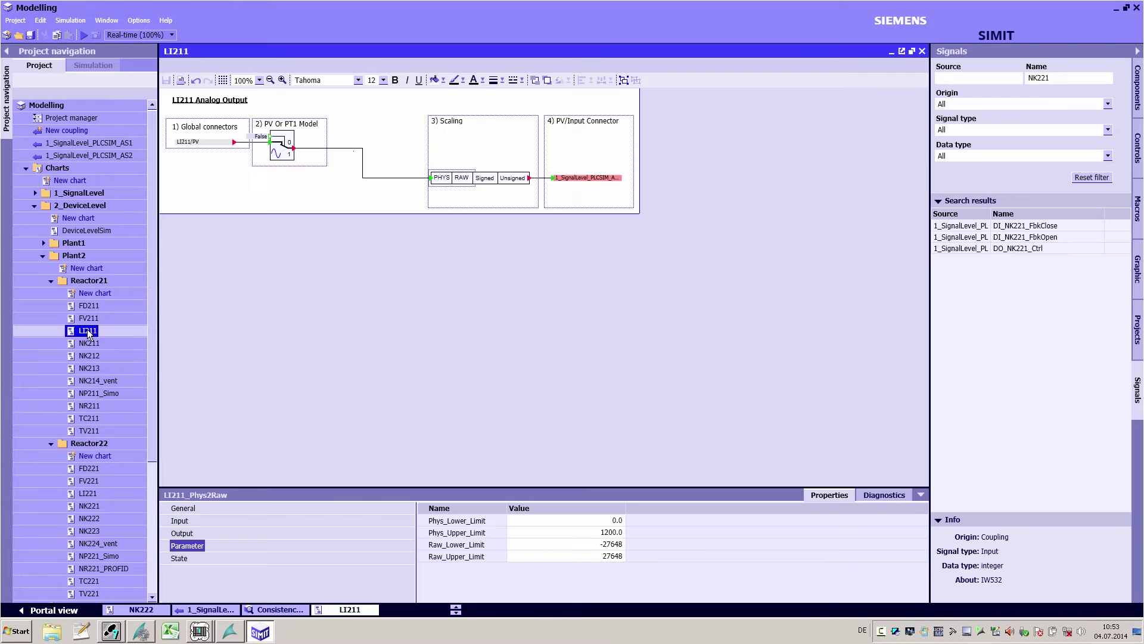
click(448, 179)
click(563, 525)
Confirm the 1200.0 physical upper limit, then bring up Components and expand SENSORS
click(563, 532)
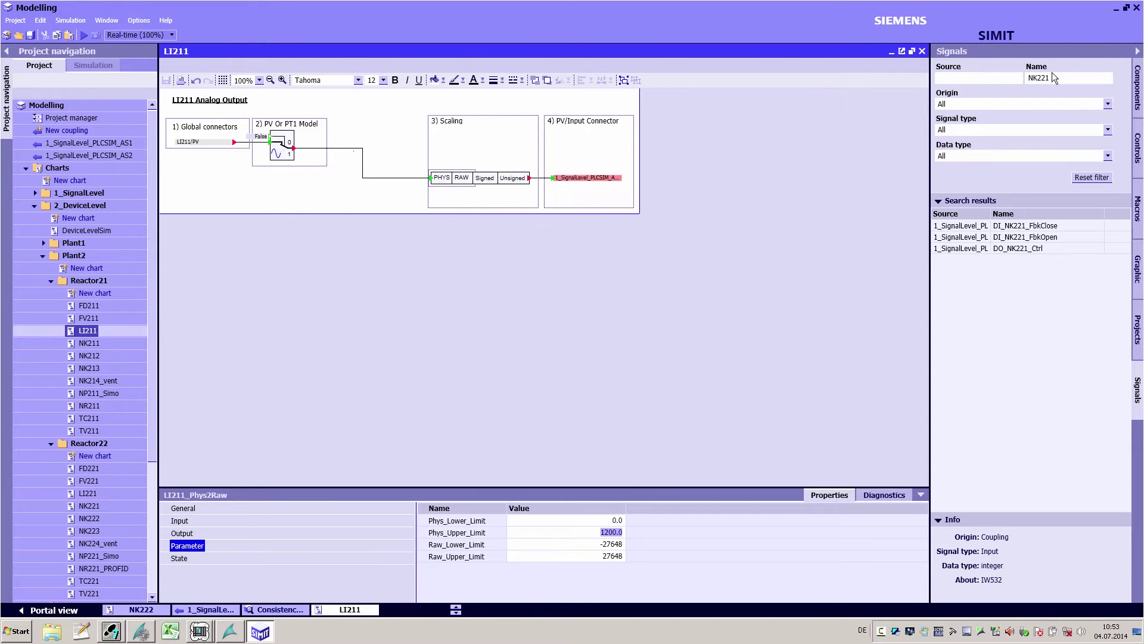
click(1139, 88)
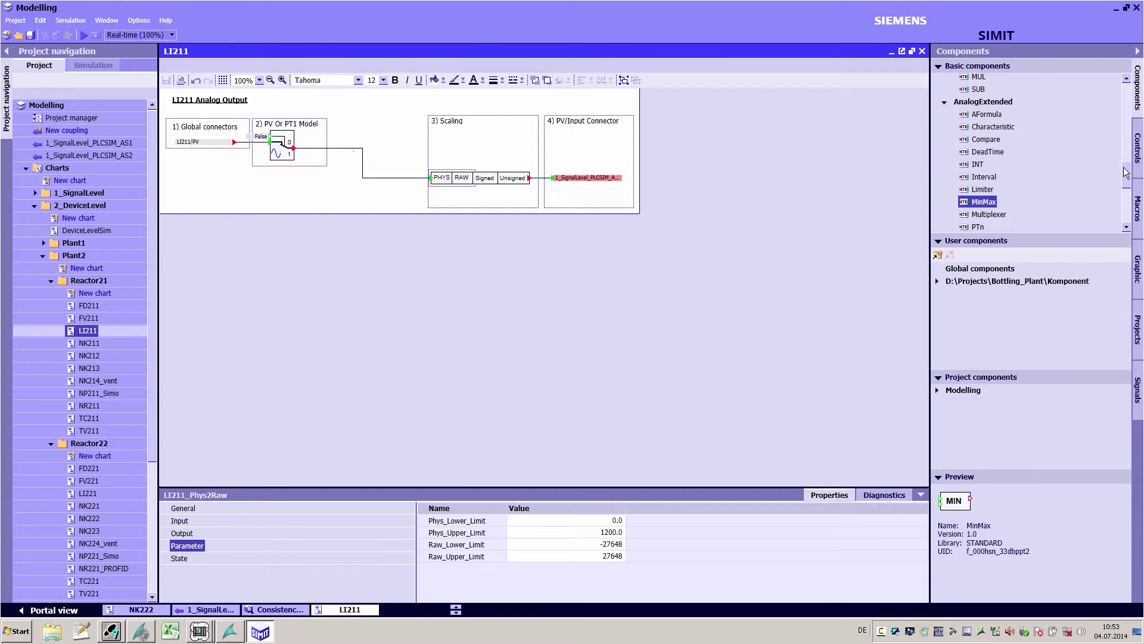
drag(1126, 175, 1127, 143)
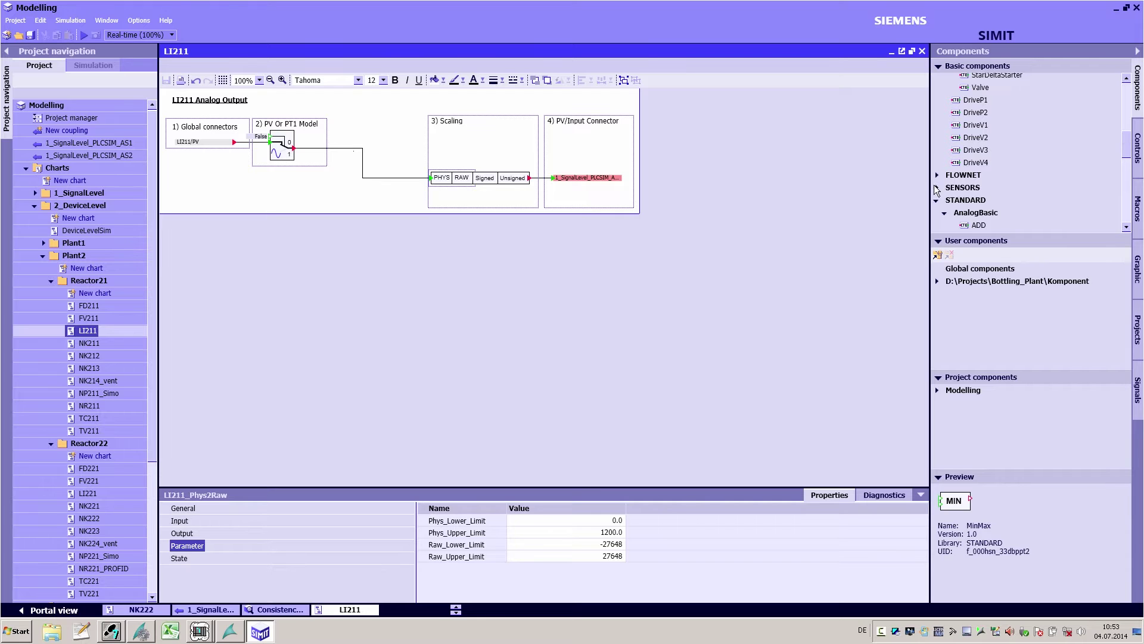
click(936, 189)
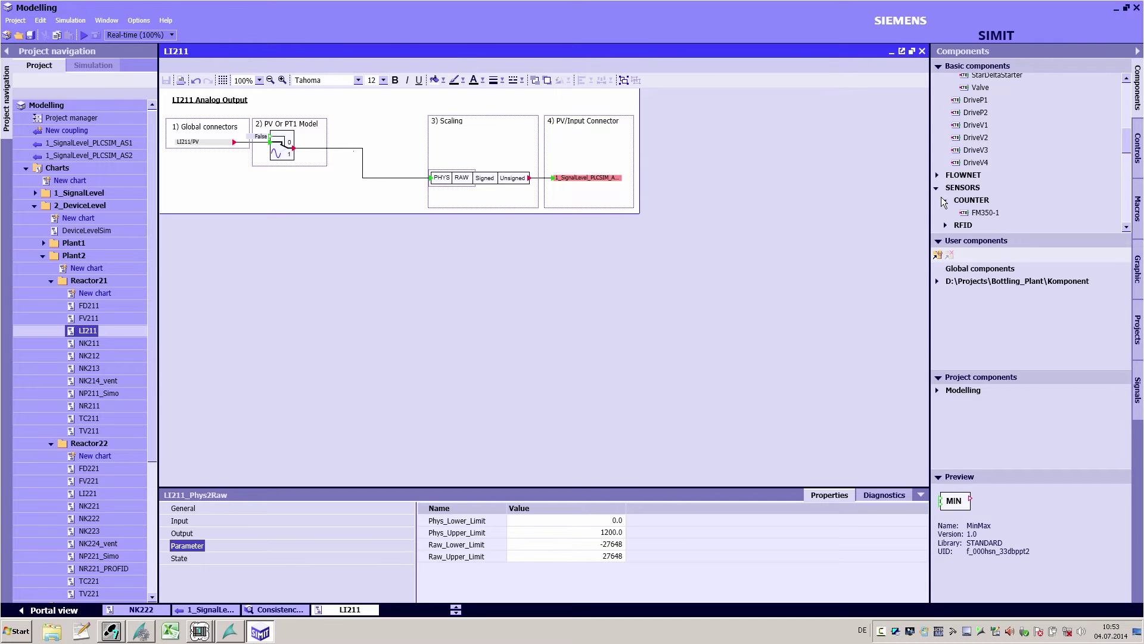
scroll(968, 203, down, 2)
Preview SIWAREXU1, SIWAREXU2, FM350-1, ASM452 and ASM454 in the SENSORS groups
click(945, 181)
click(991, 193)
click(986, 206)
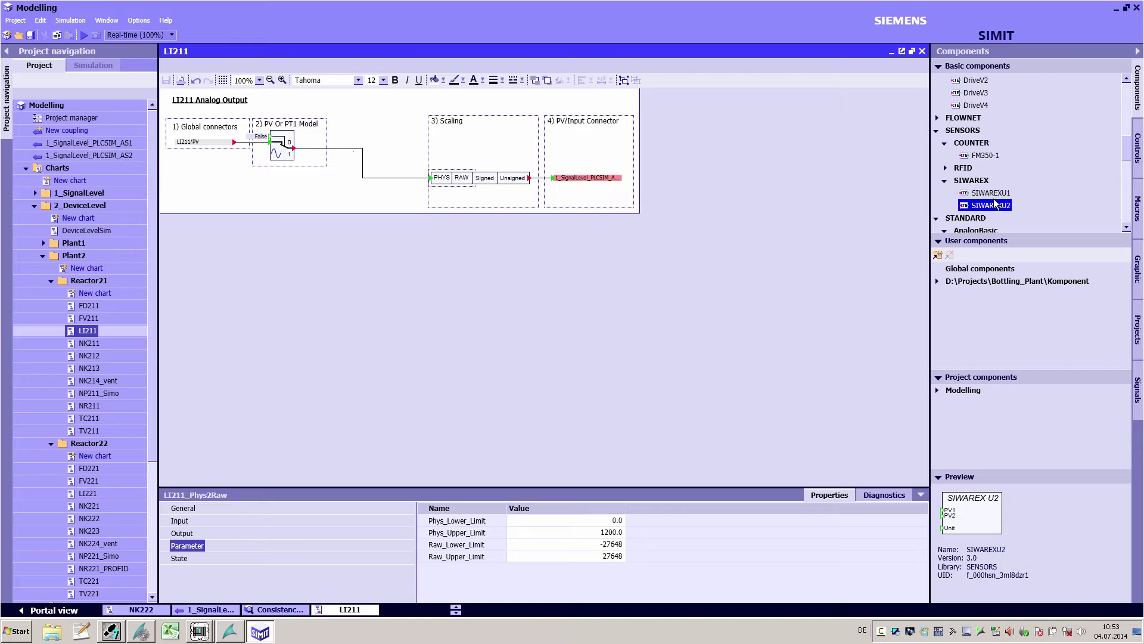
click(984, 156)
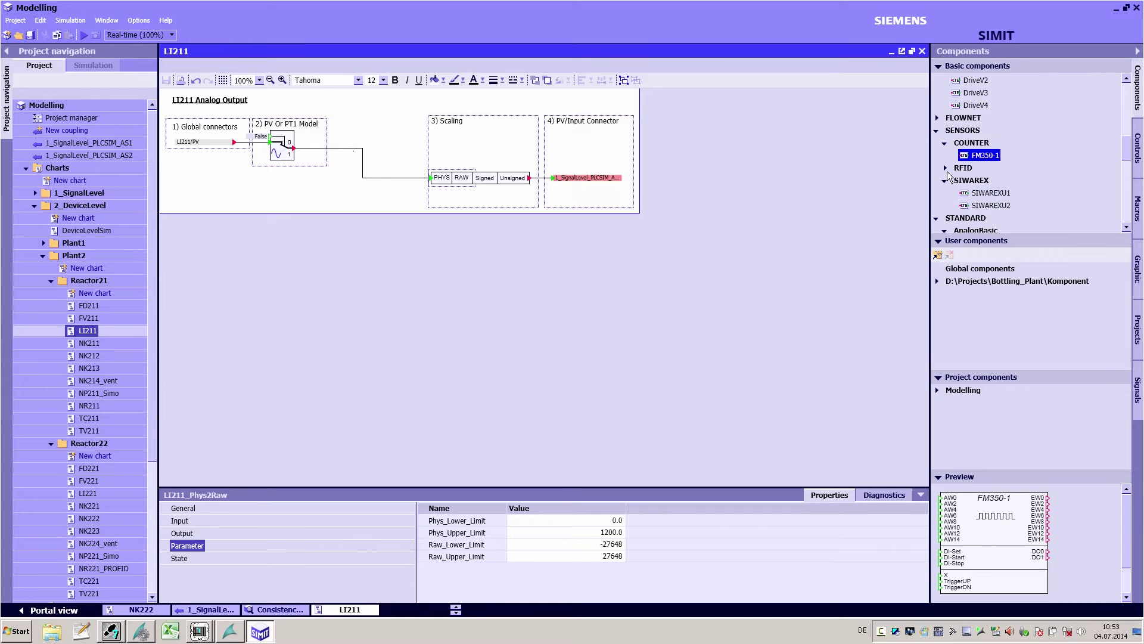
click(946, 168)
click(985, 180)
click(985, 193)
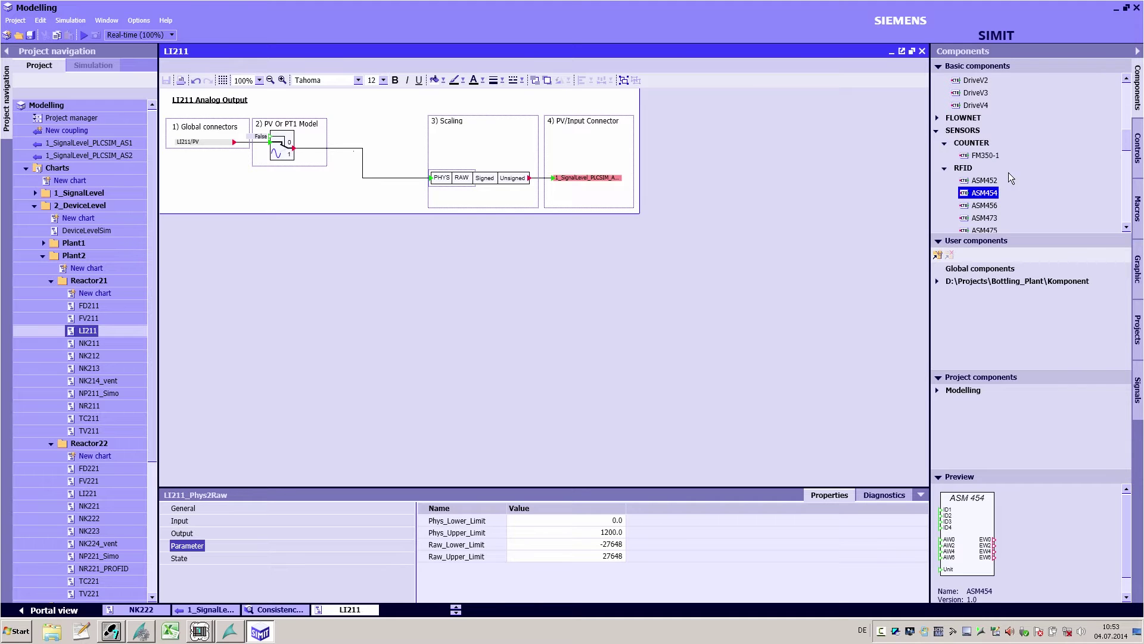
drag(1126, 146, 1127, 180)
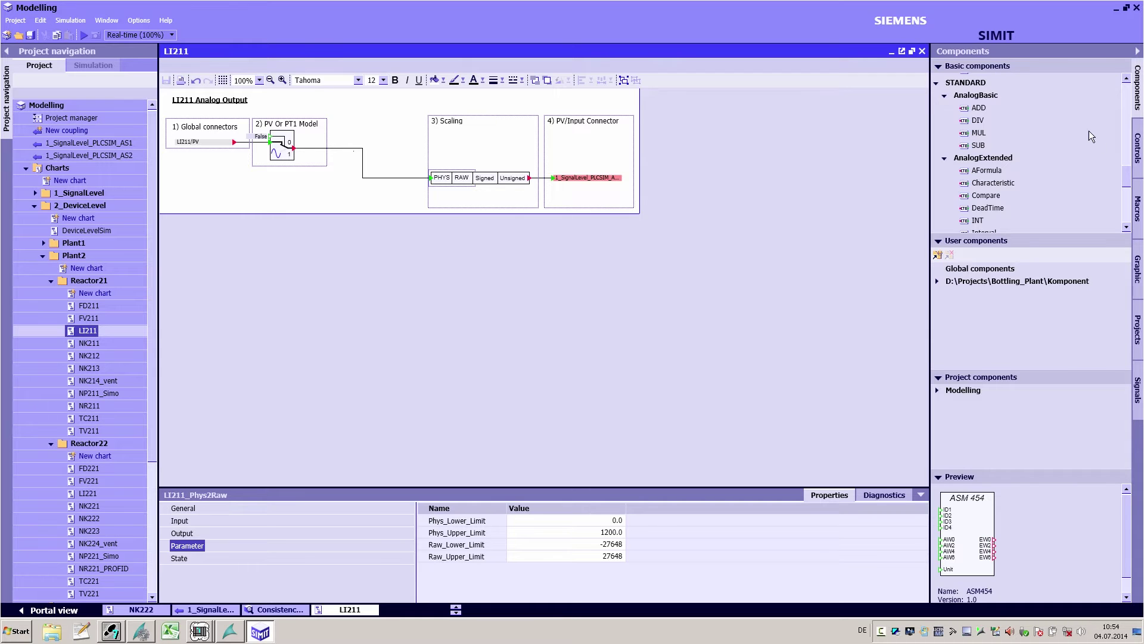
click(984, 109)
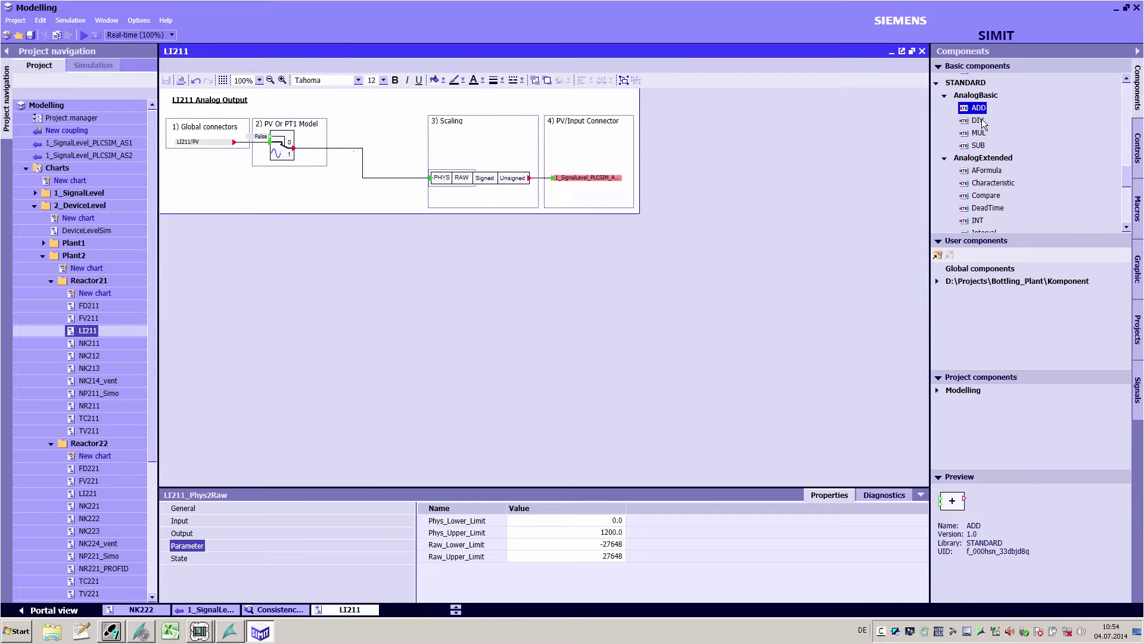
click(982, 123)
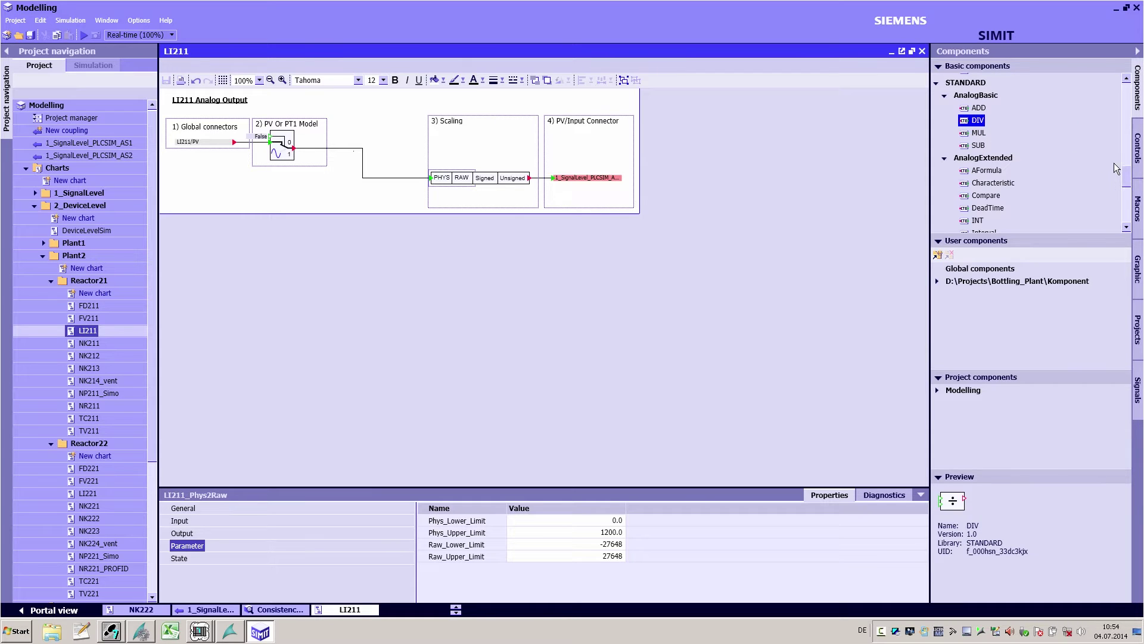
scroll(1126, 180, down, 5)
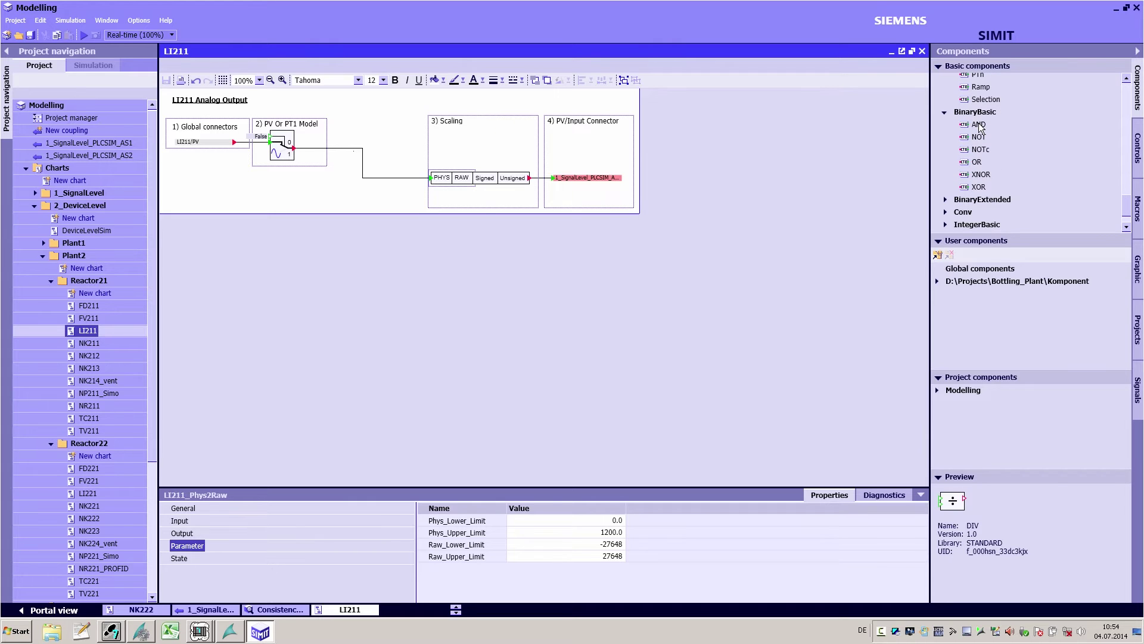
click(979, 125)
click(980, 151)
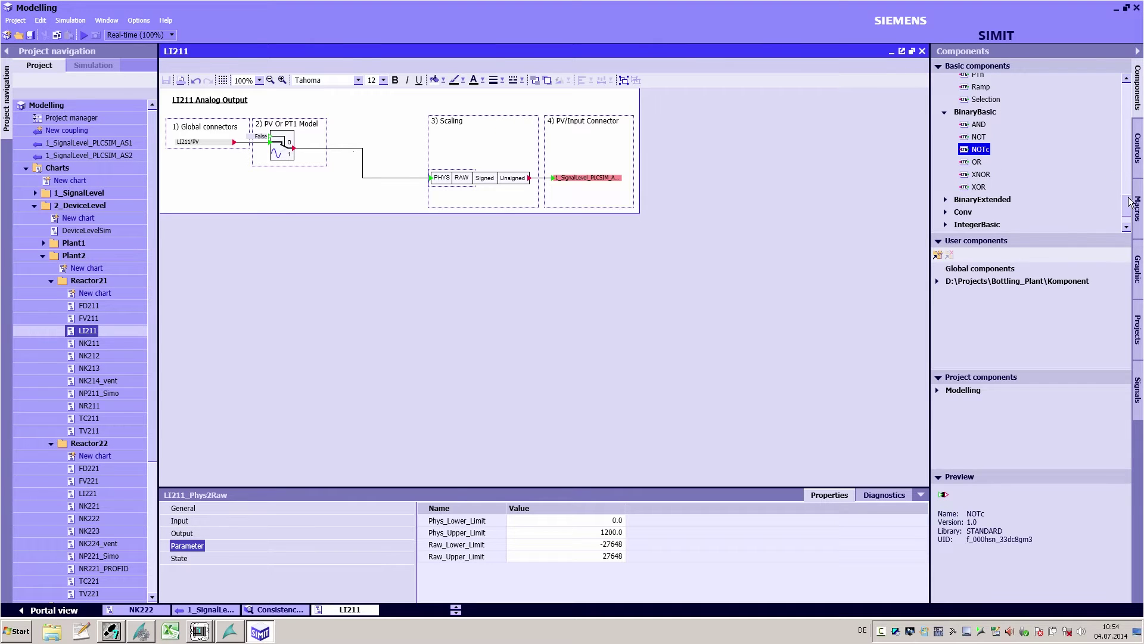
scroll(1130, 204, up, 3)
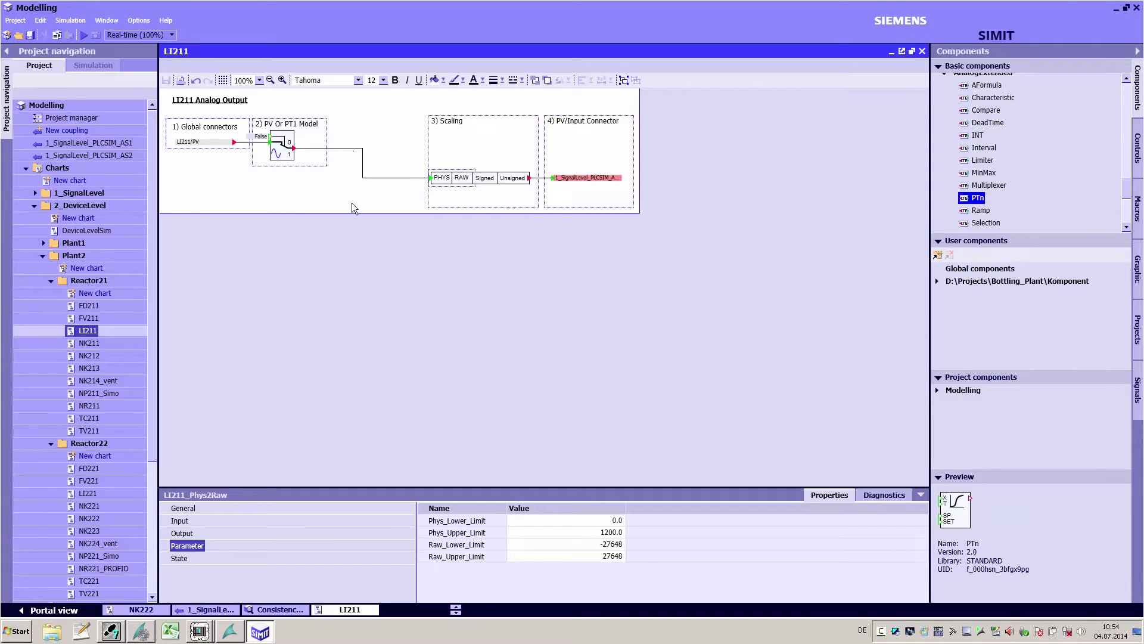
scroll(145, 316, down, 3)
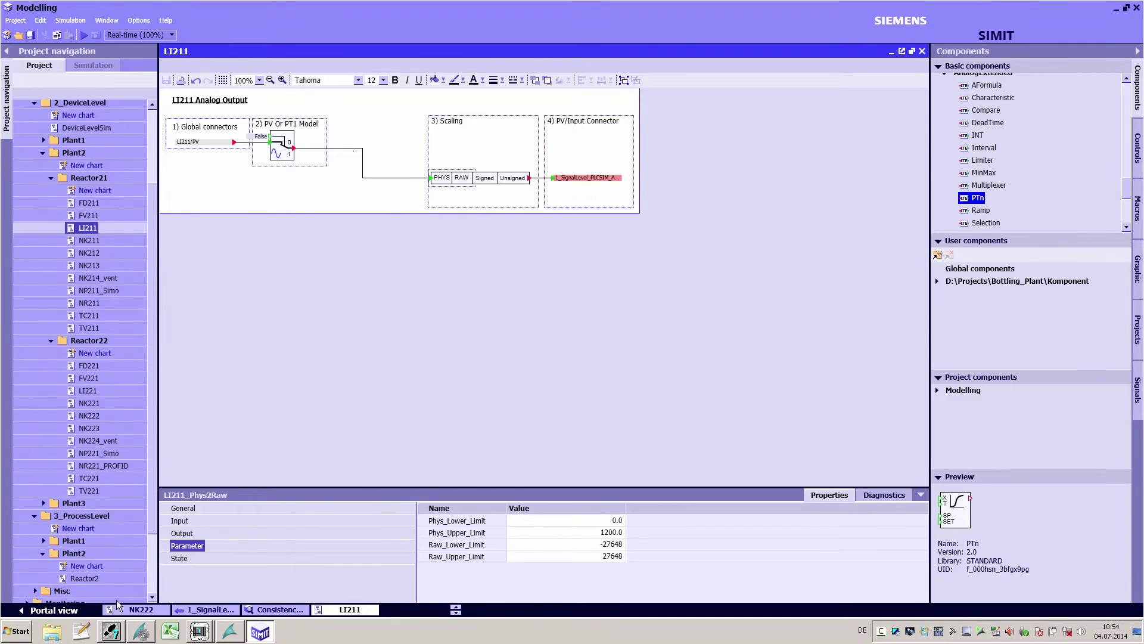
Open Reactor2 and drop INT, SUB and MIN blocks onto the chart
double_click(93, 581)
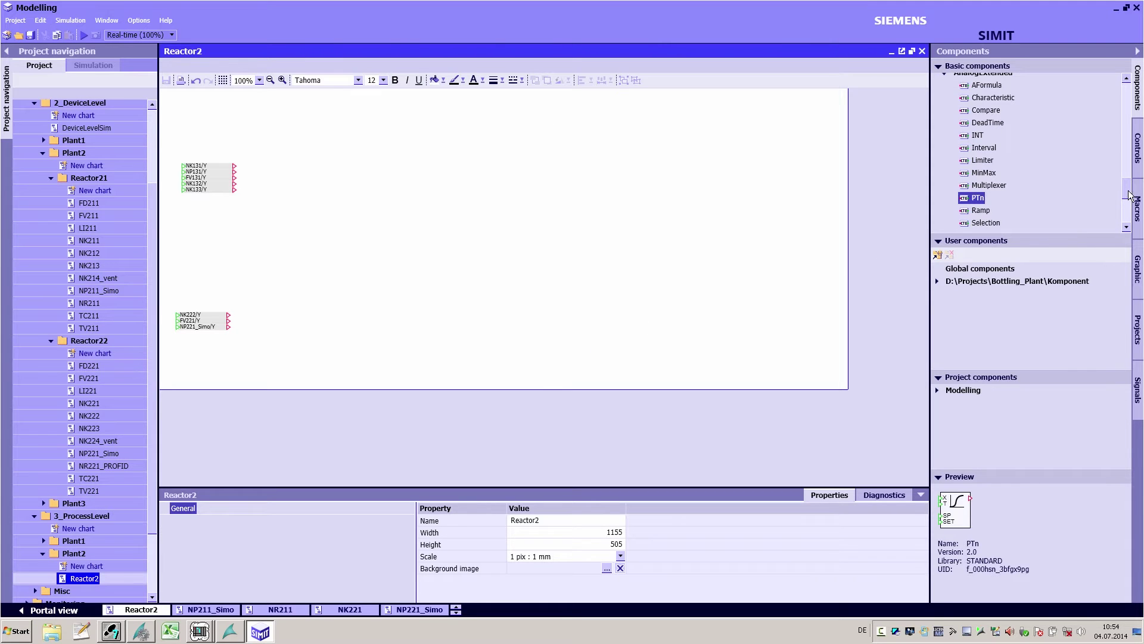
drag(1129, 191, 1128, 190)
drag(978, 199, 549, 222)
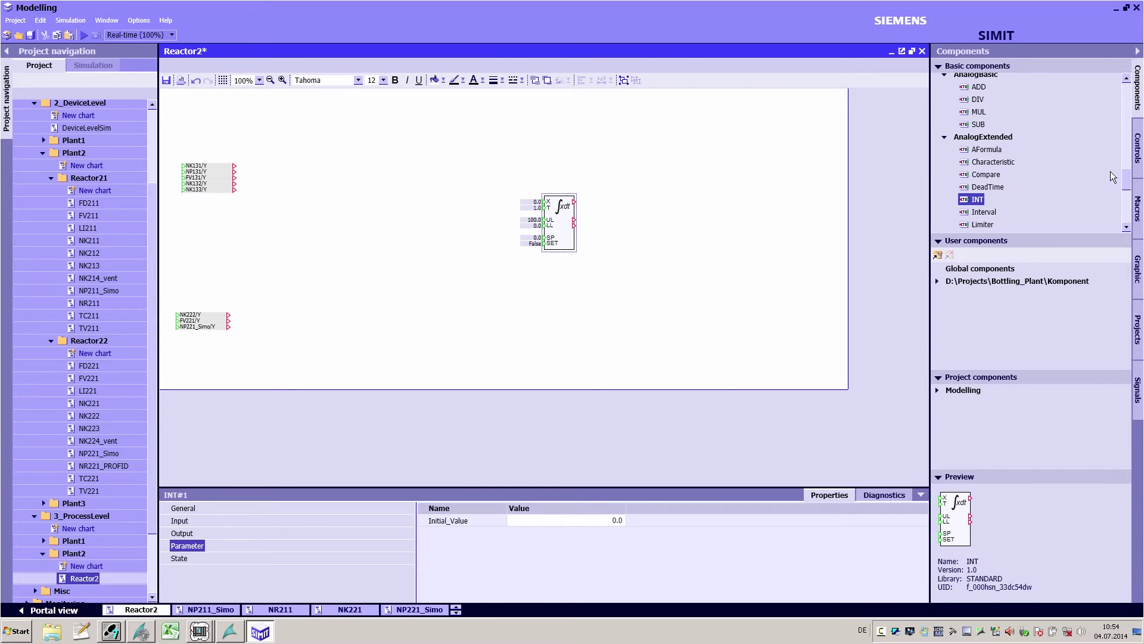
drag(978, 125, 452, 221)
drag(1130, 183, 1130, 200)
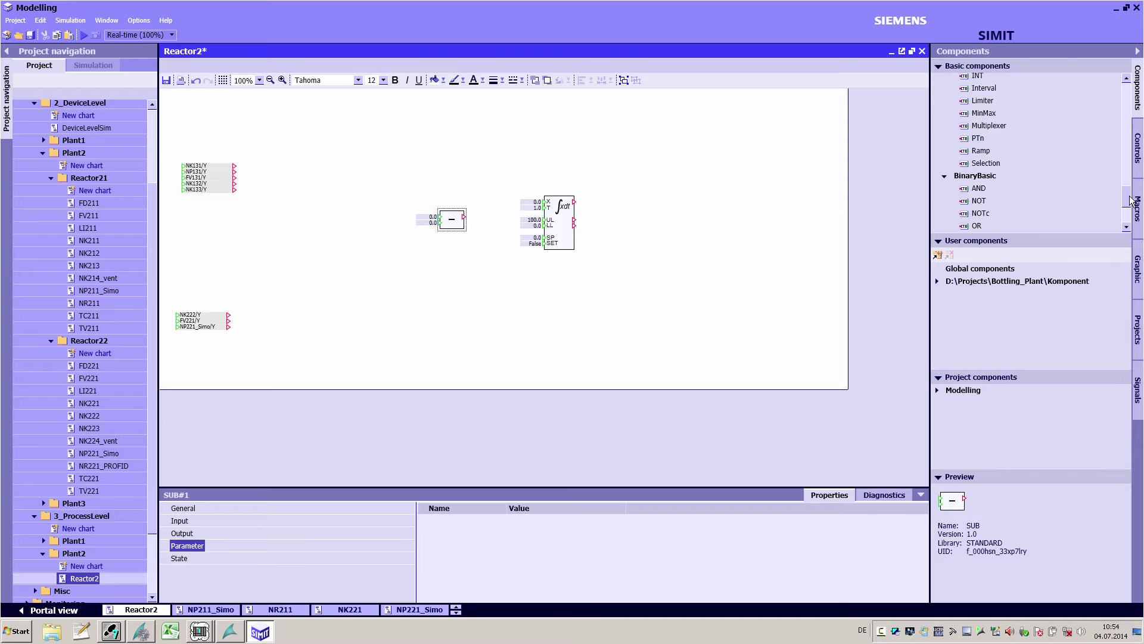
drag(984, 113, 245, 338)
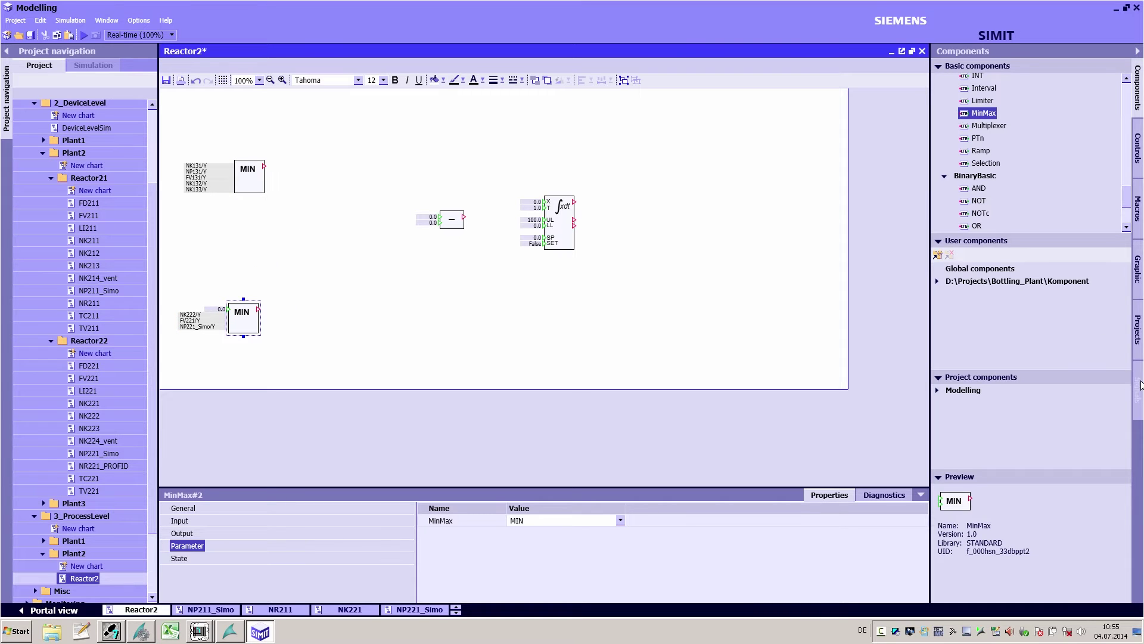
Filter signals for LI221 and attach AI_LI221_Level_PV to the integrator output
click(1137, 391)
double_click(1039, 78)
text(LI221)
drag(986, 226, 609, 209)
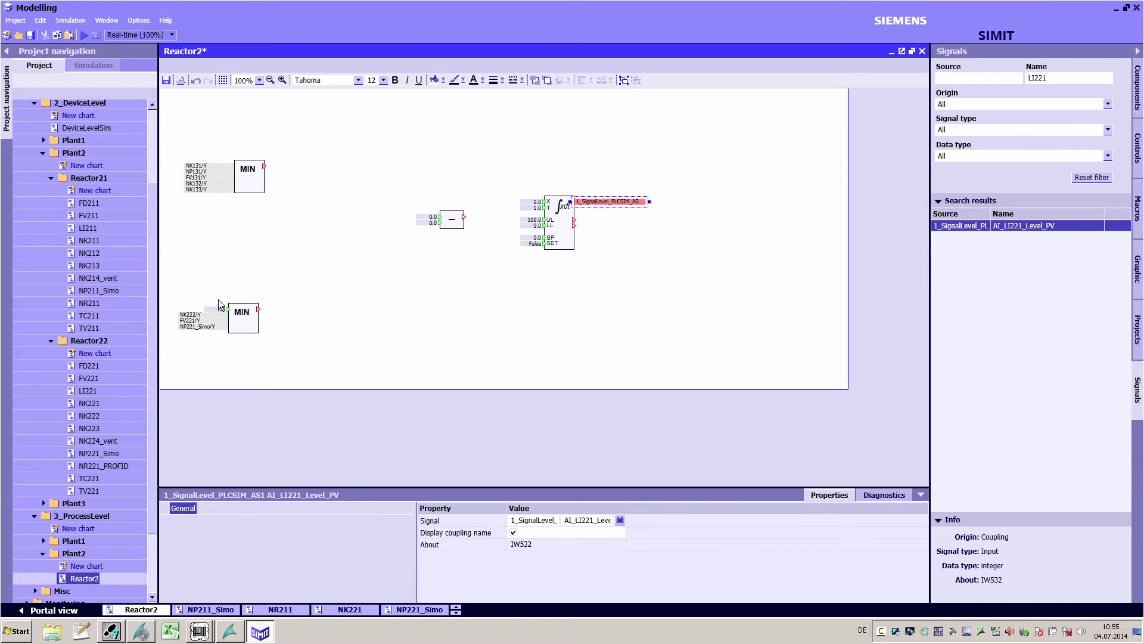
Stack the NK221 and Reactor2 charts and add NK221/Y to the lower MIN block
click(95, 406)
double_click(95, 410)
click(107, 21)
click(111, 46)
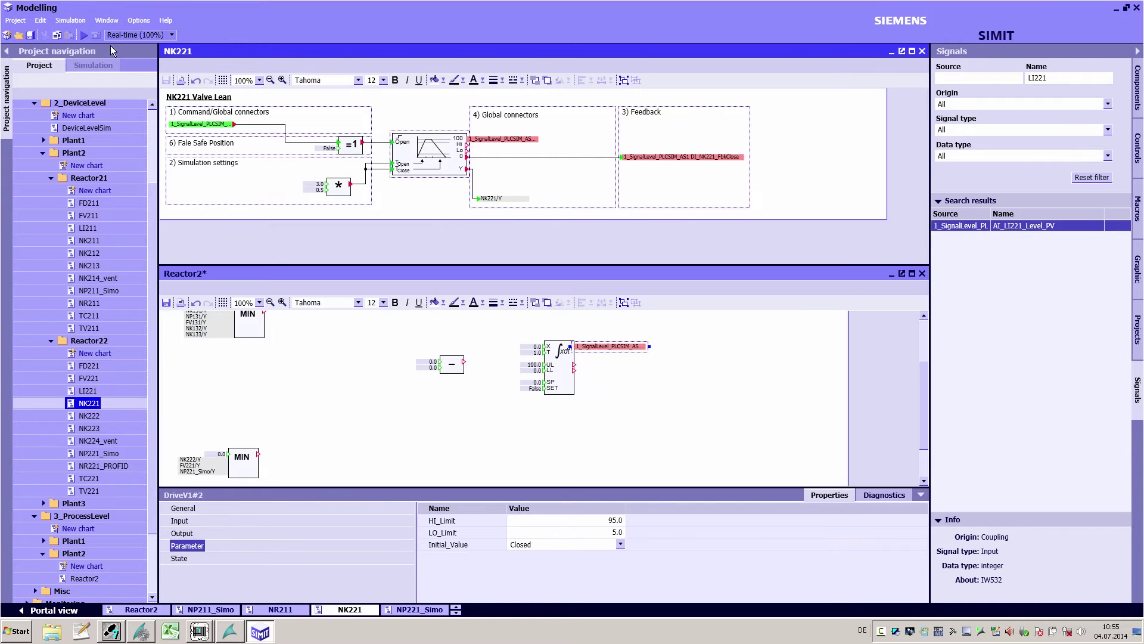
drag(501, 198, 202, 457)
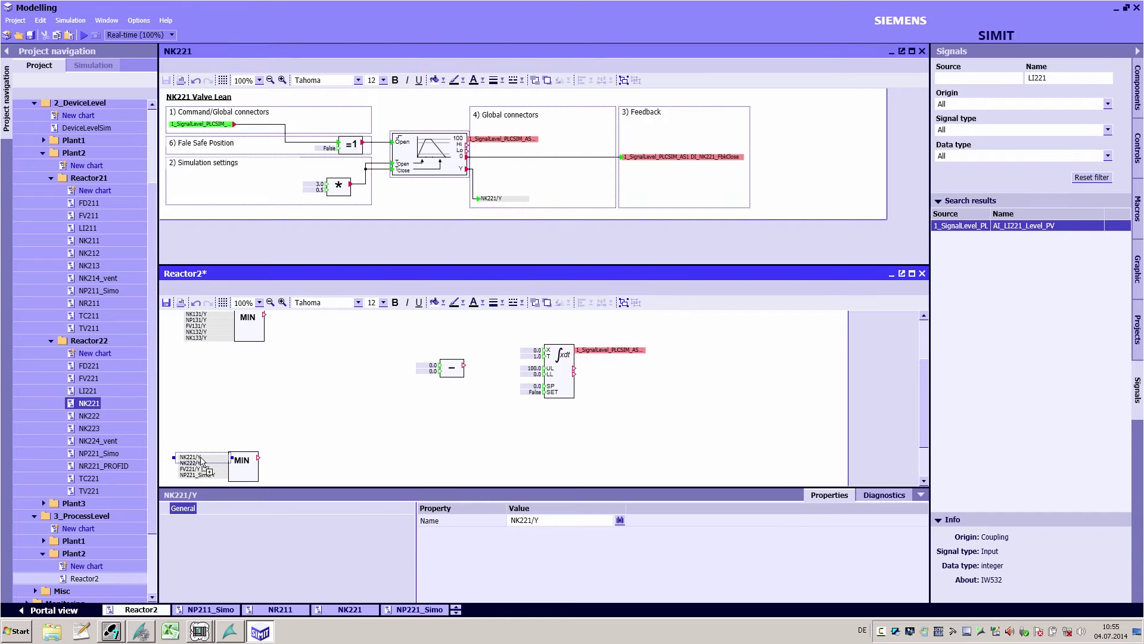
click(346, 437)
click(912, 273)
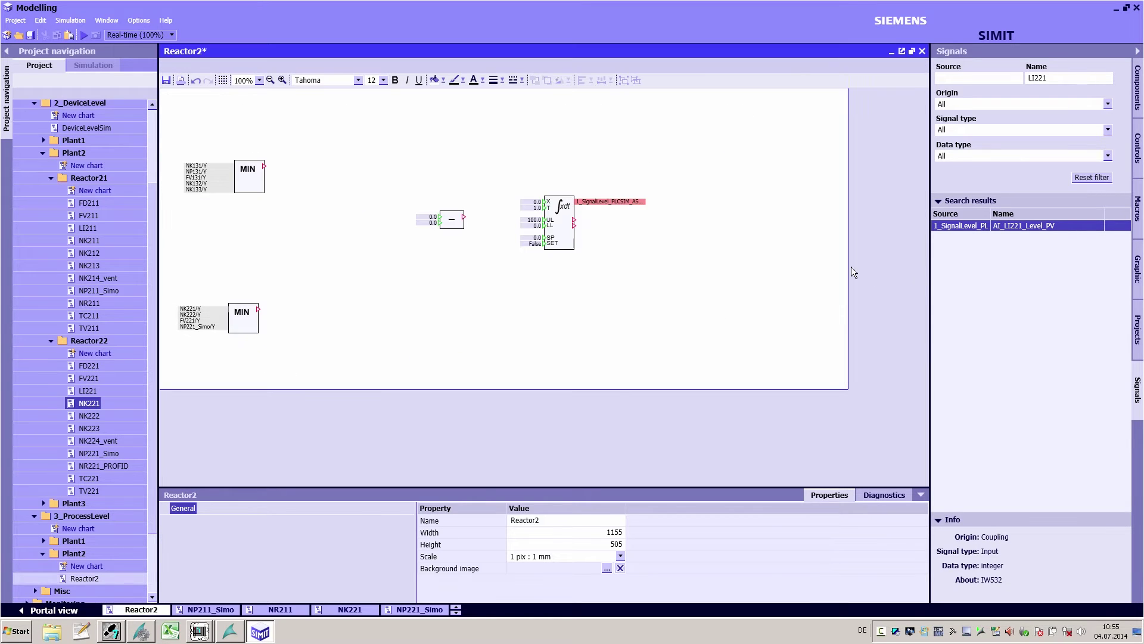
Wire MIN → subtractor → integrator X, and give INT#1 T 5.0 and upper limit 1200.0
drag(265, 166, 257, 308)
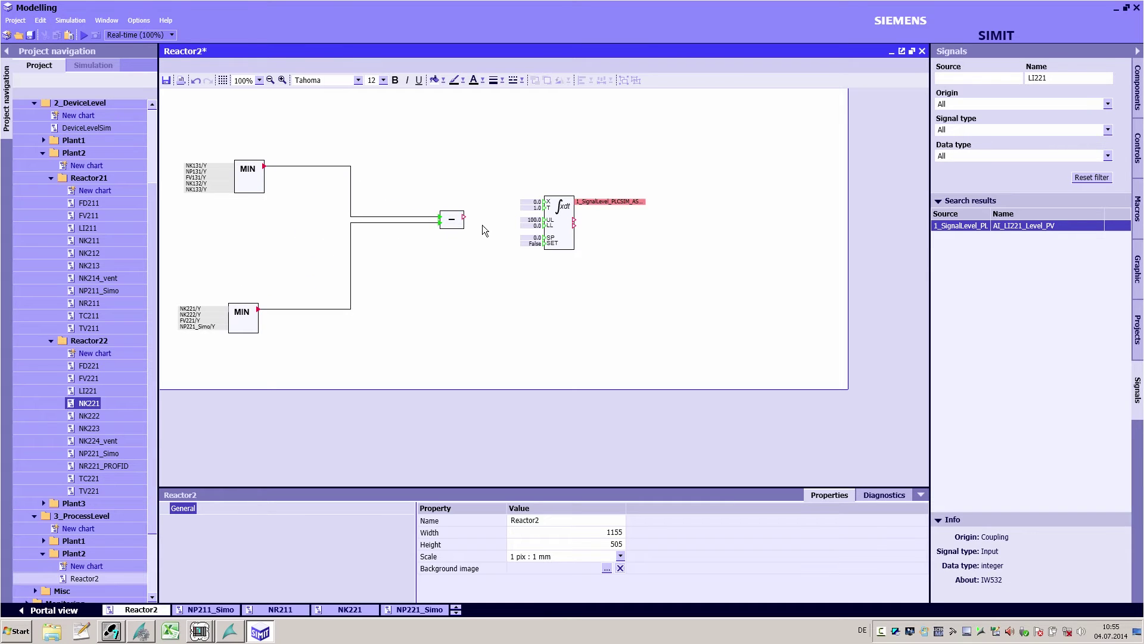
drag(465, 218, 544, 202)
click(566, 211)
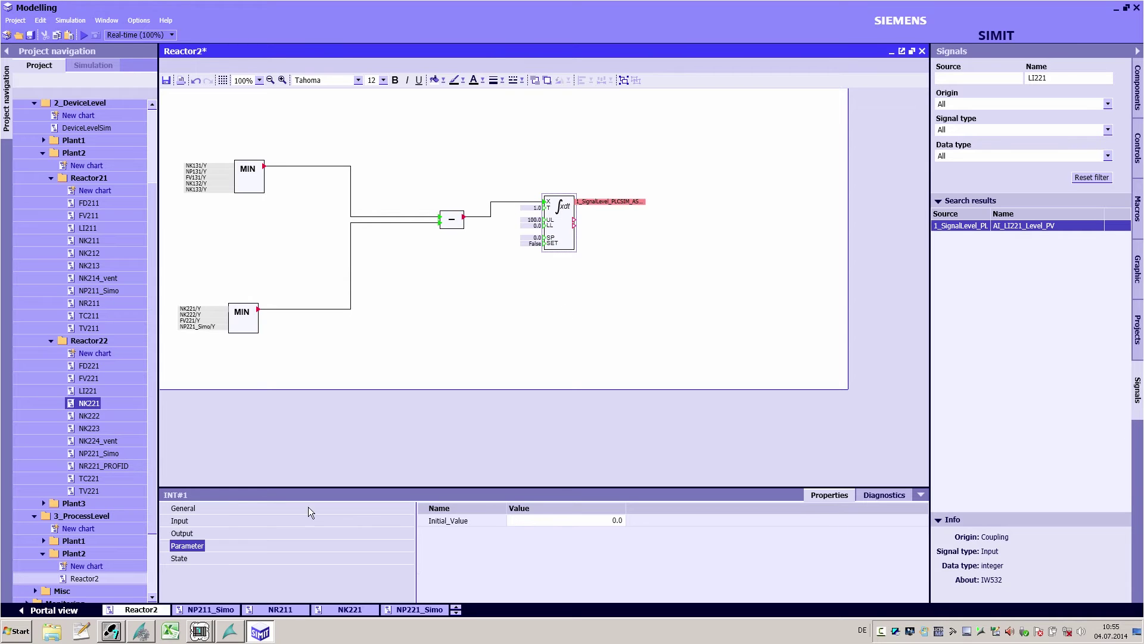
click(254, 521)
click(563, 532)
click(560, 544)
text(1200)
key(Return)
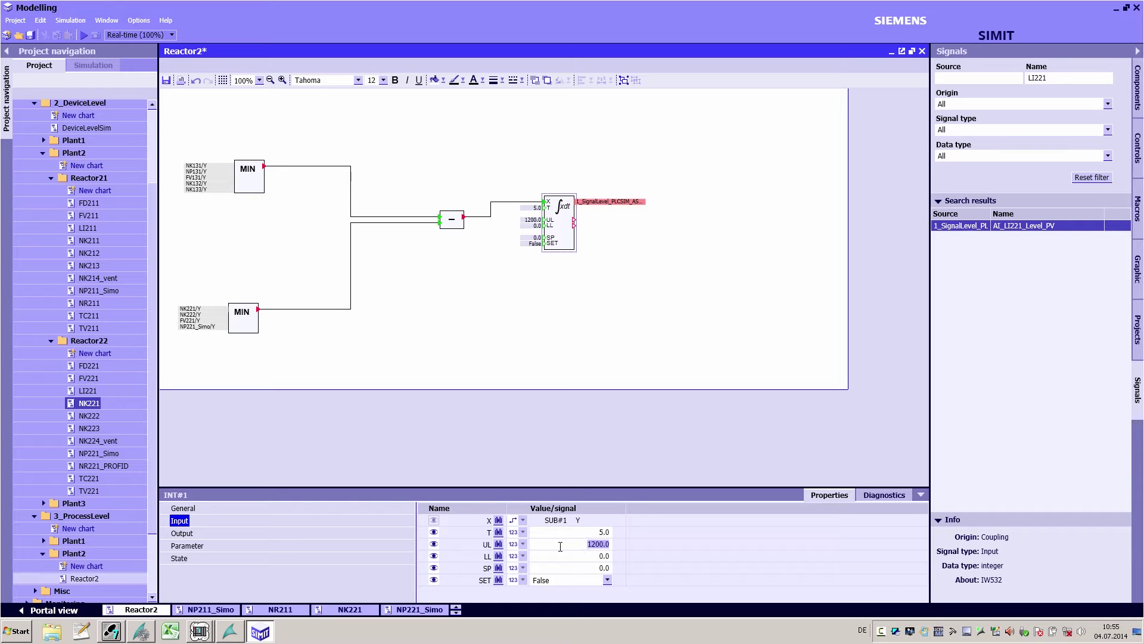
click(171, 84)
Start the simulation, saving Reactor2, and switch to WinCC Runtime
click(84, 35)
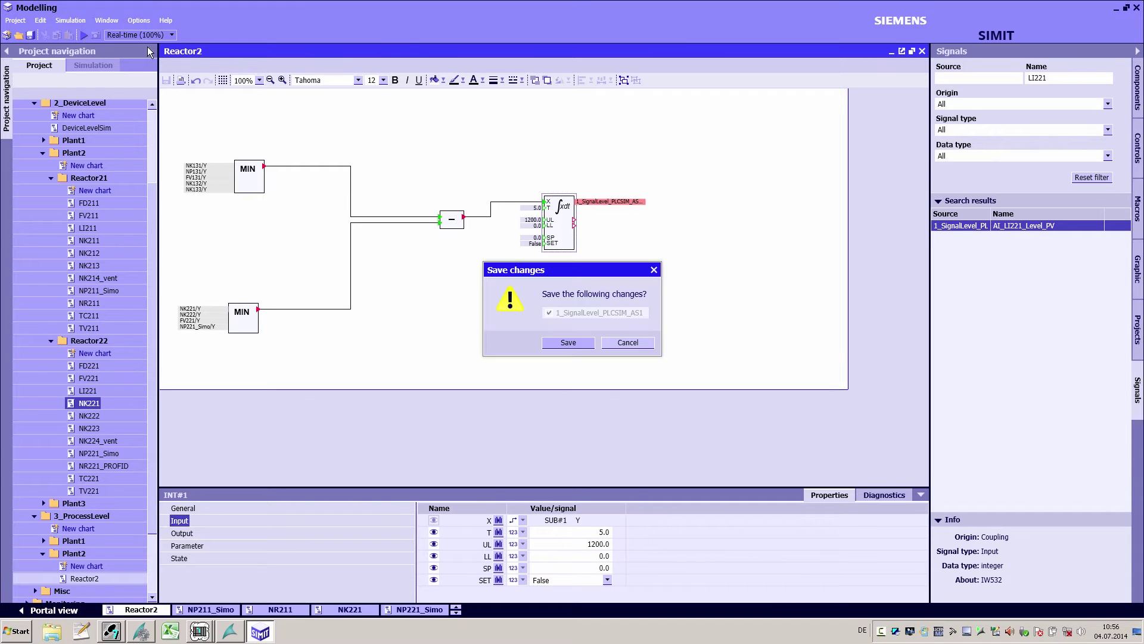
click(562, 344)
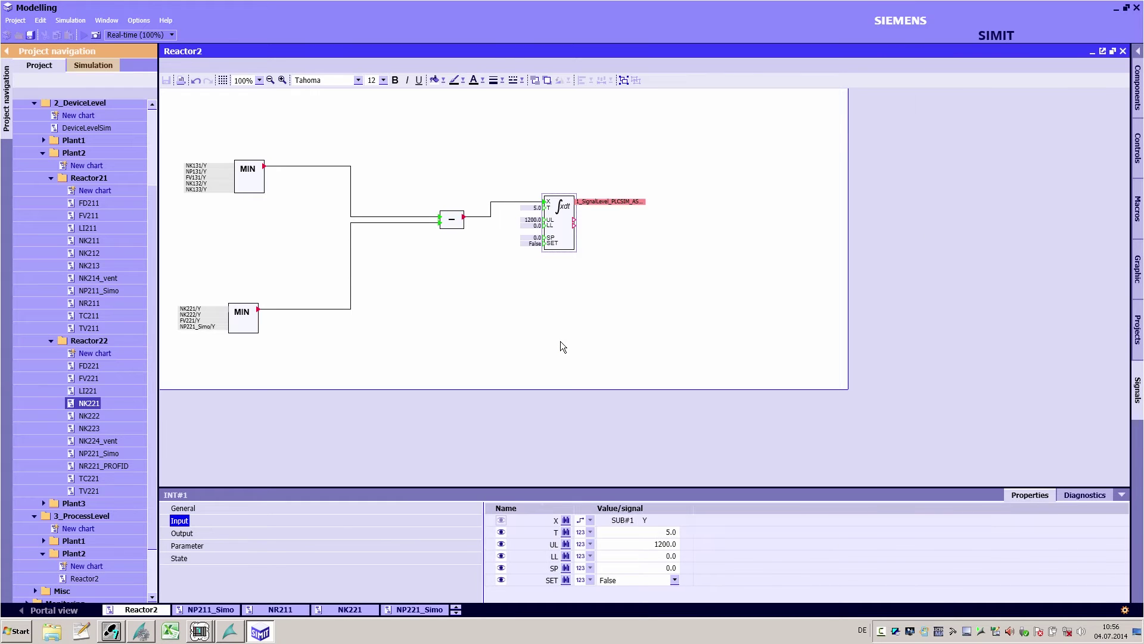
click(229, 631)
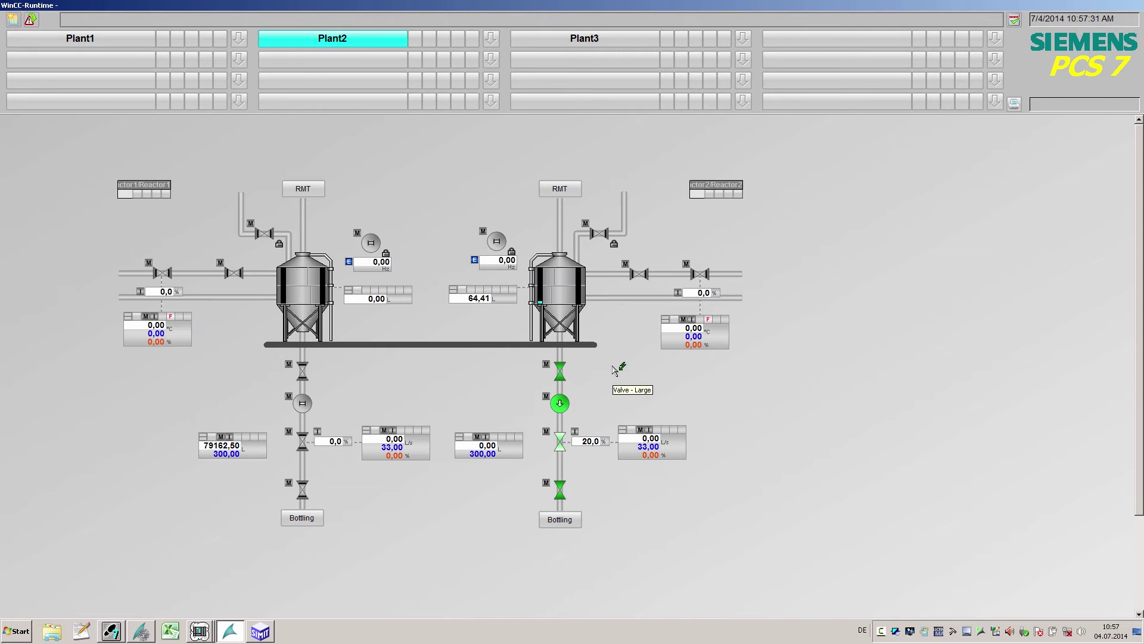
On the Plant2 screen, enter 100 as the FV221 valve faceplate's manipulated value
click(498, 296)
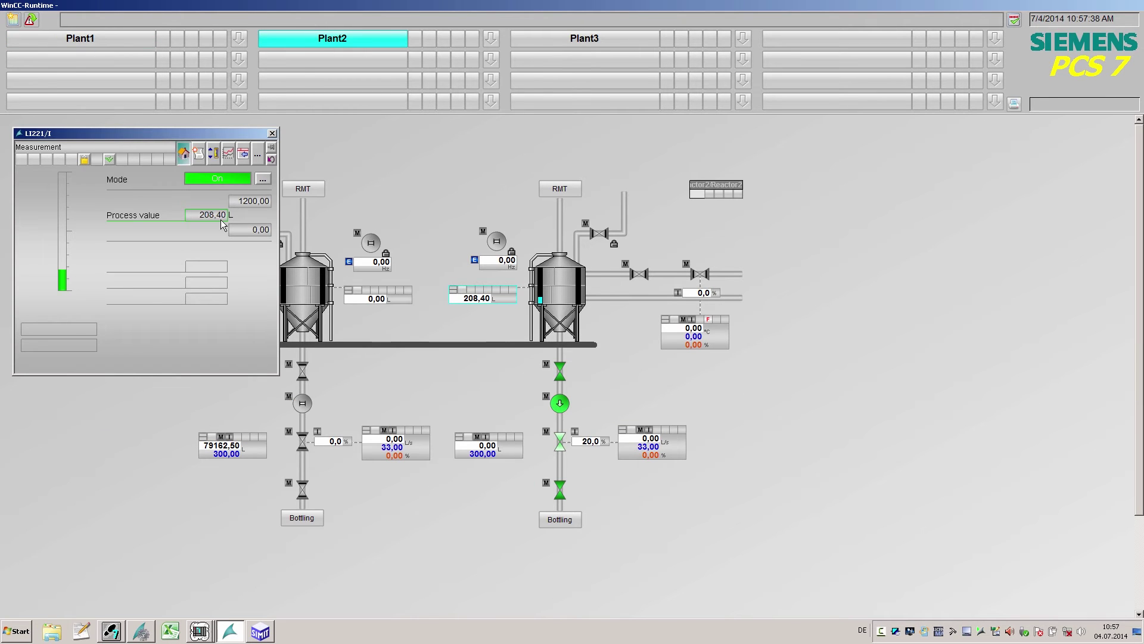
click(560, 441)
drag(250, 139, 1024, 153)
click(985, 284)
click(972, 464)
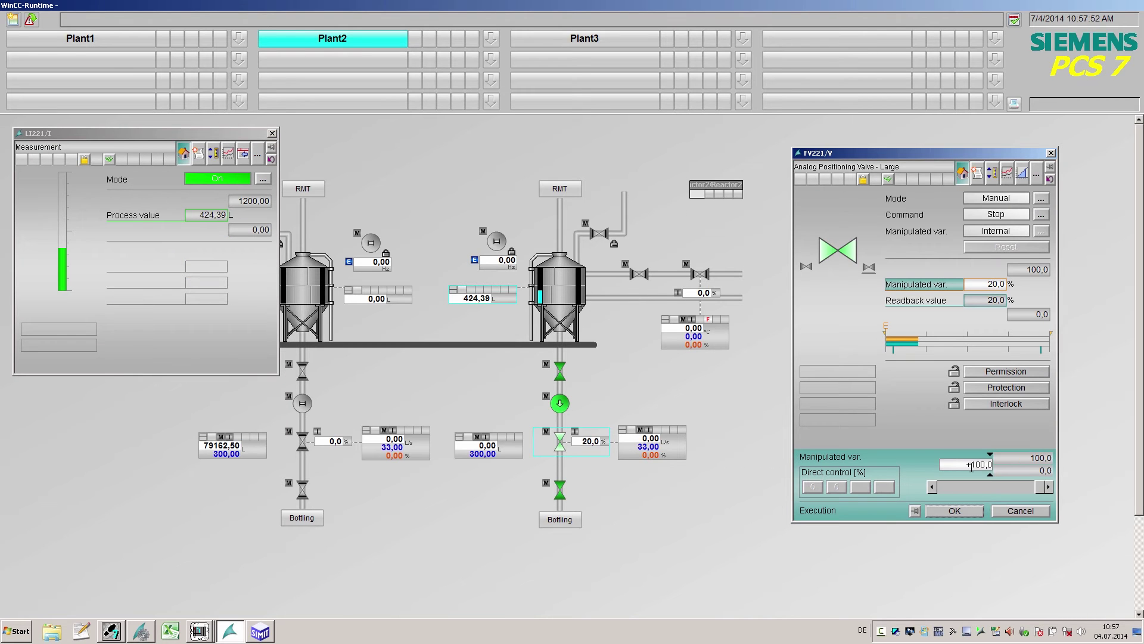
click(977, 511)
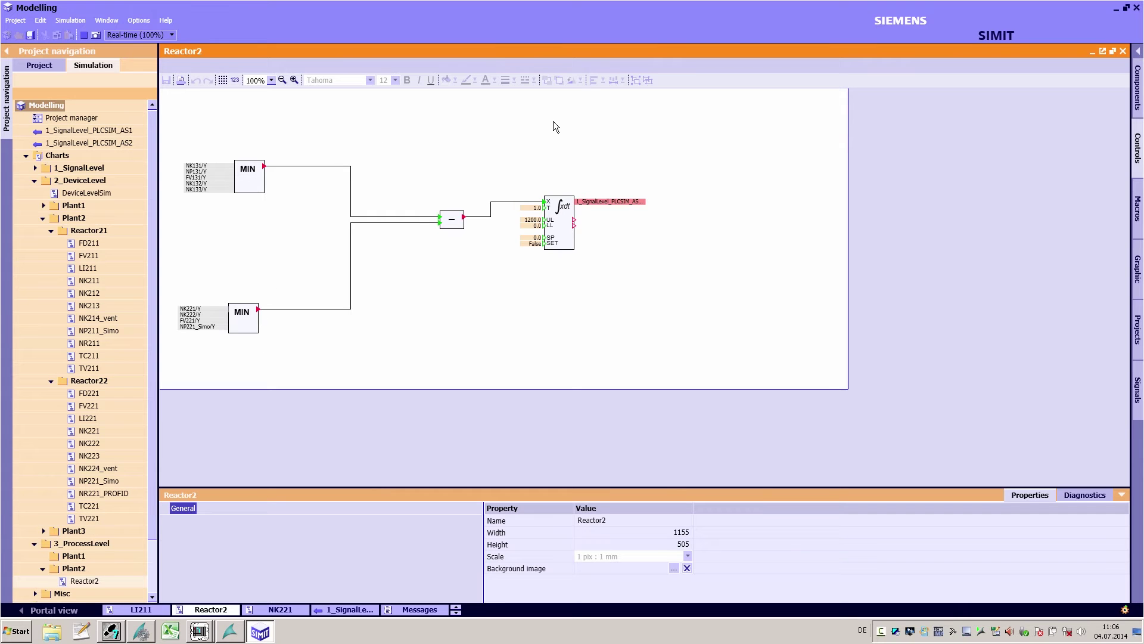
Place an analog display and a slider on Reactor2 and reconnect the integrator output to the level signal
click(1137, 88)
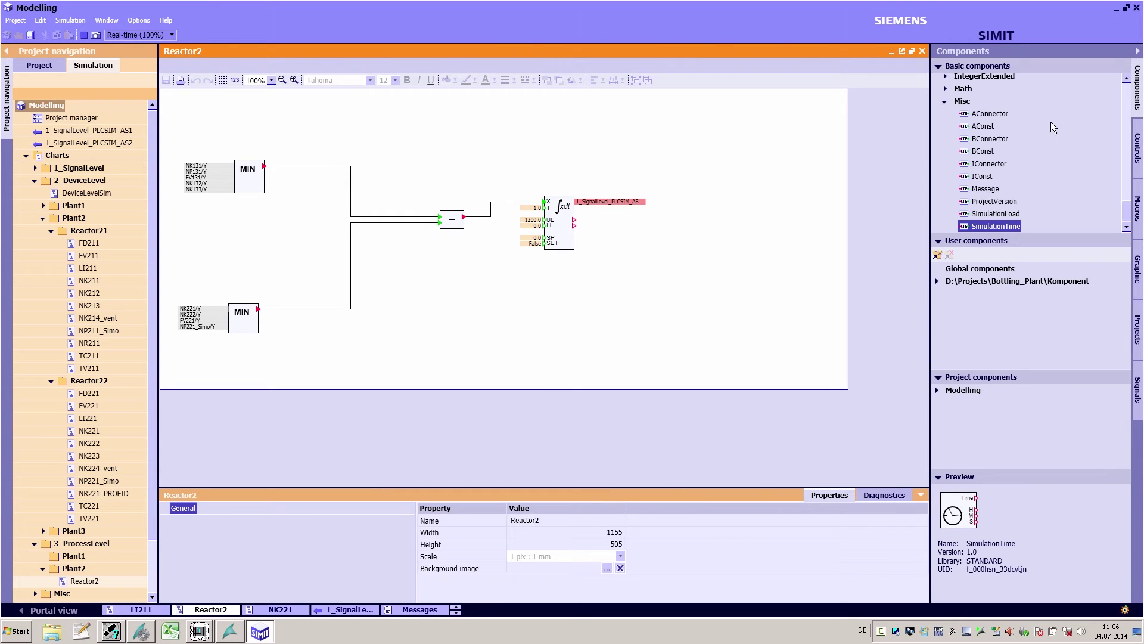
click(1137, 146)
click(965, 105)
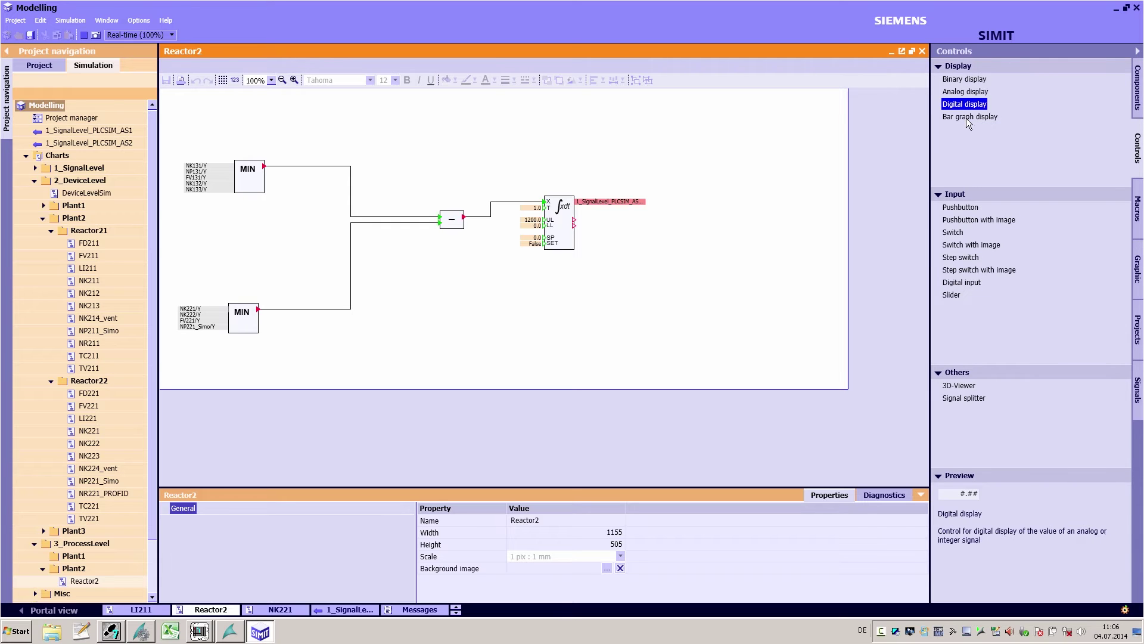
click(954, 292)
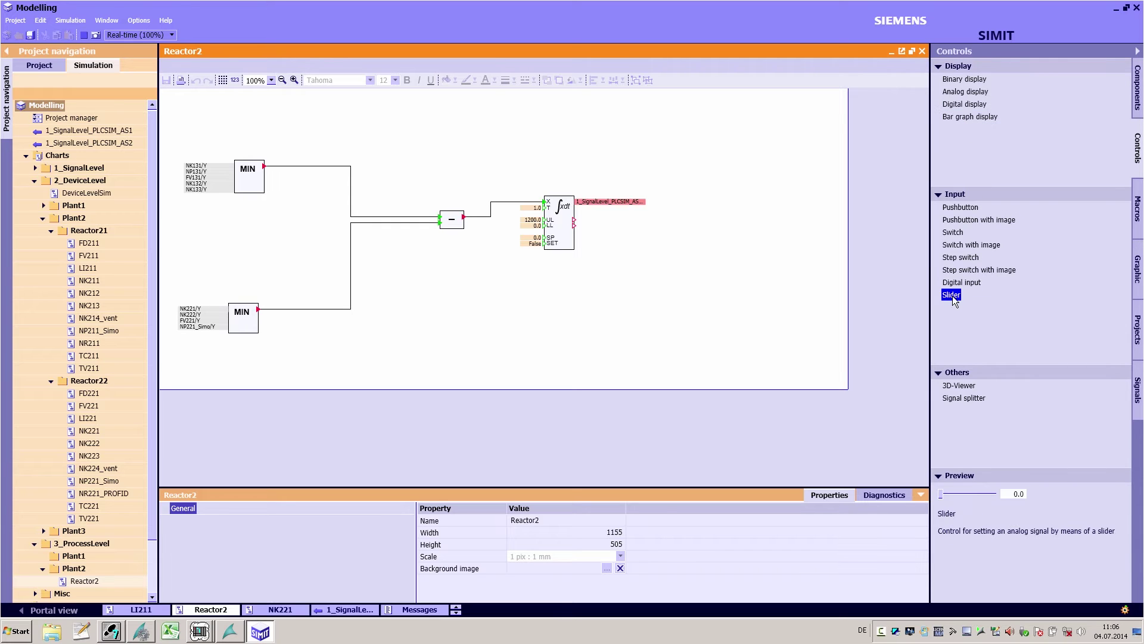
click(53, 66)
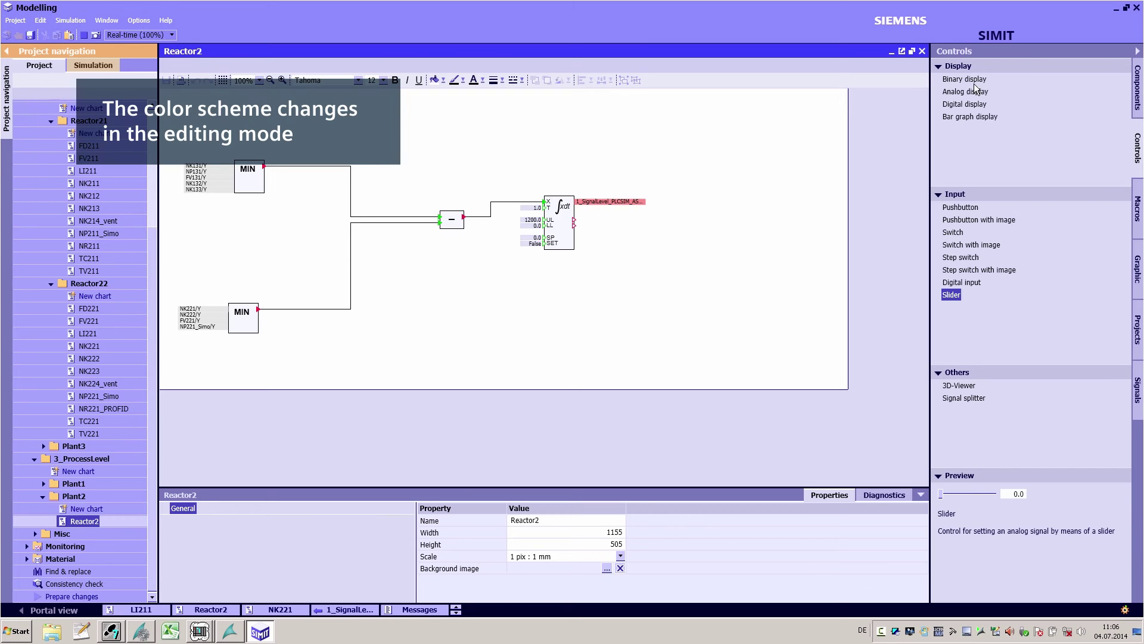
drag(975, 88, 663, 130)
drag(952, 295, 454, 264)
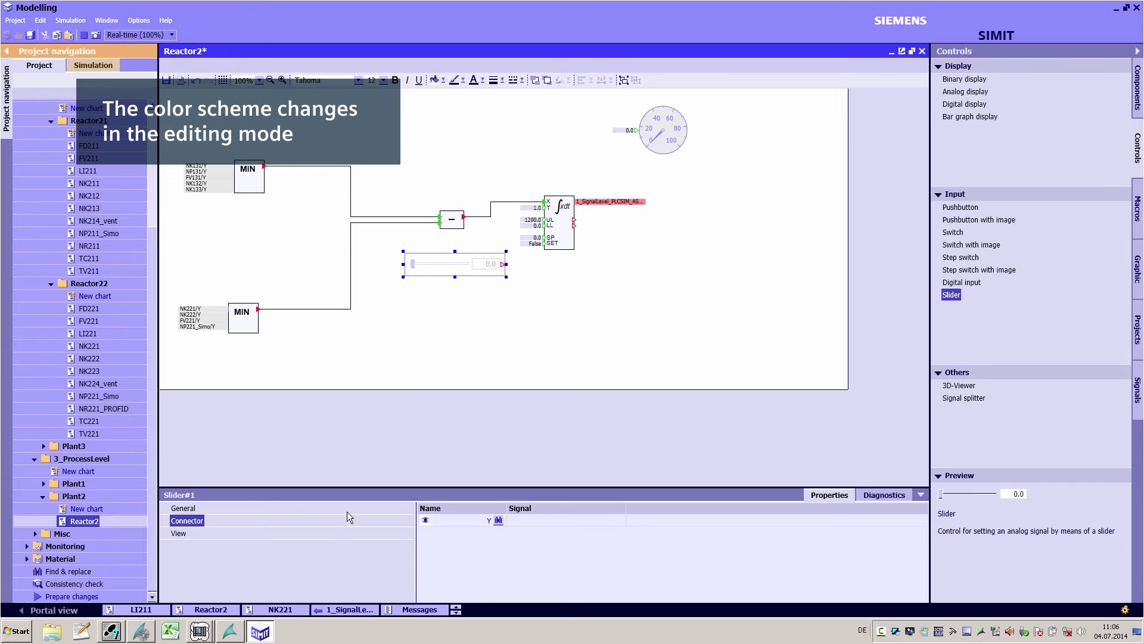
drag(602, 201, 616, 136)
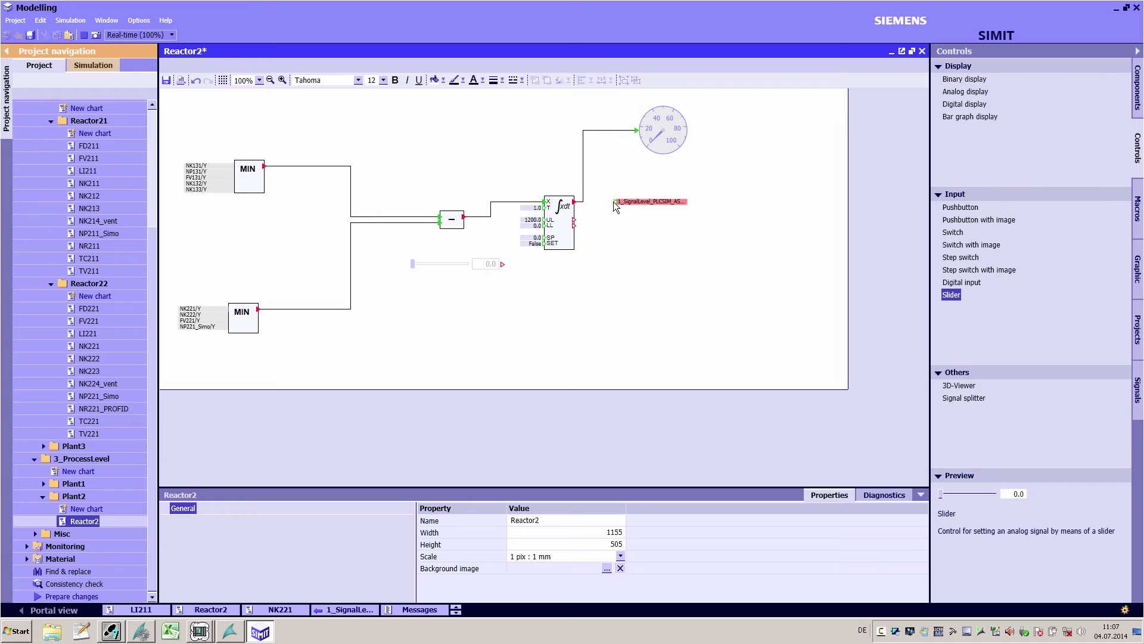
drag(613, 201, 502, 263)
Set the slider's view range from initial value 1.0 to end value 10.0 and save the chart
click(471, 271)
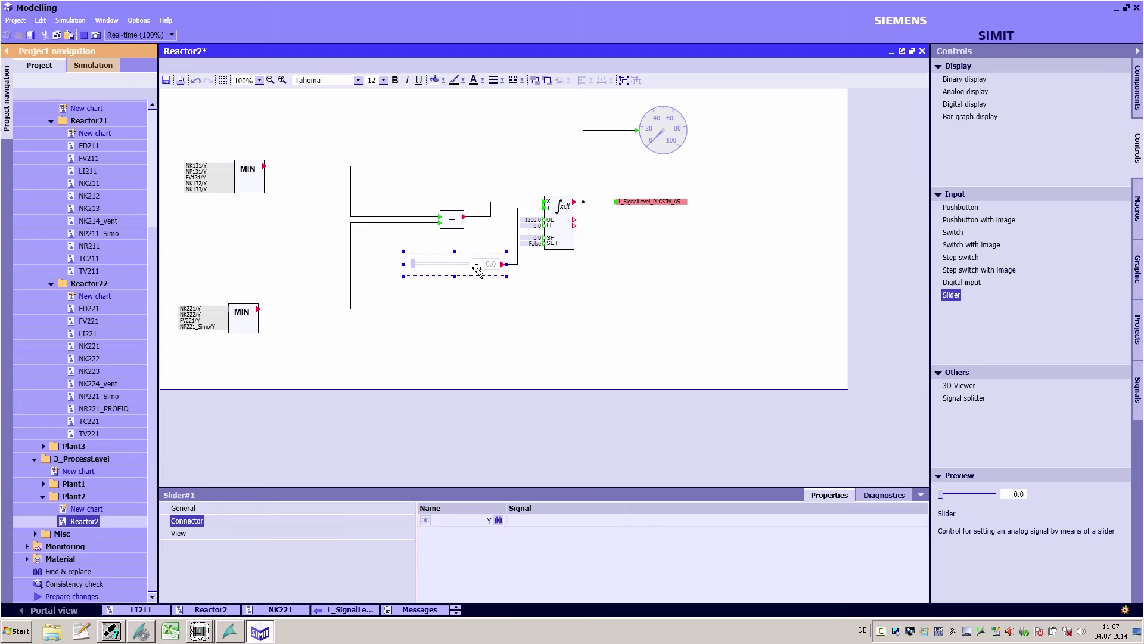
click(231, 534)
click(561, 520)
click(562, 530)
text(10)
key(Return)
click(166, 80)
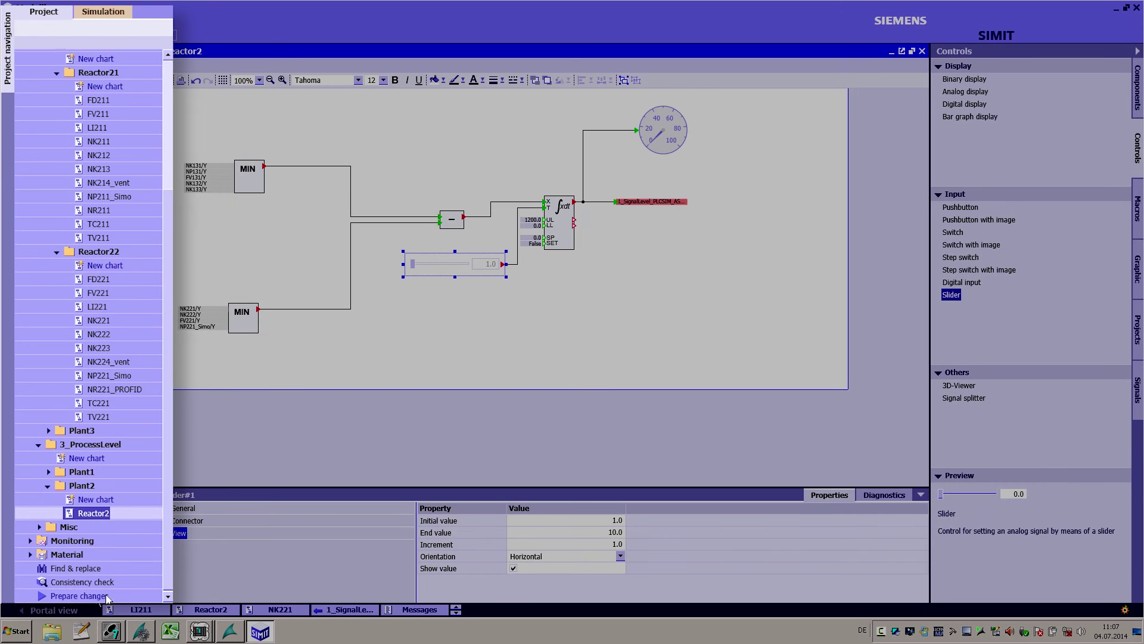
Activate the changes in the running simulation, open Reactor2 and move the slider to 4.0
click(99, 596)
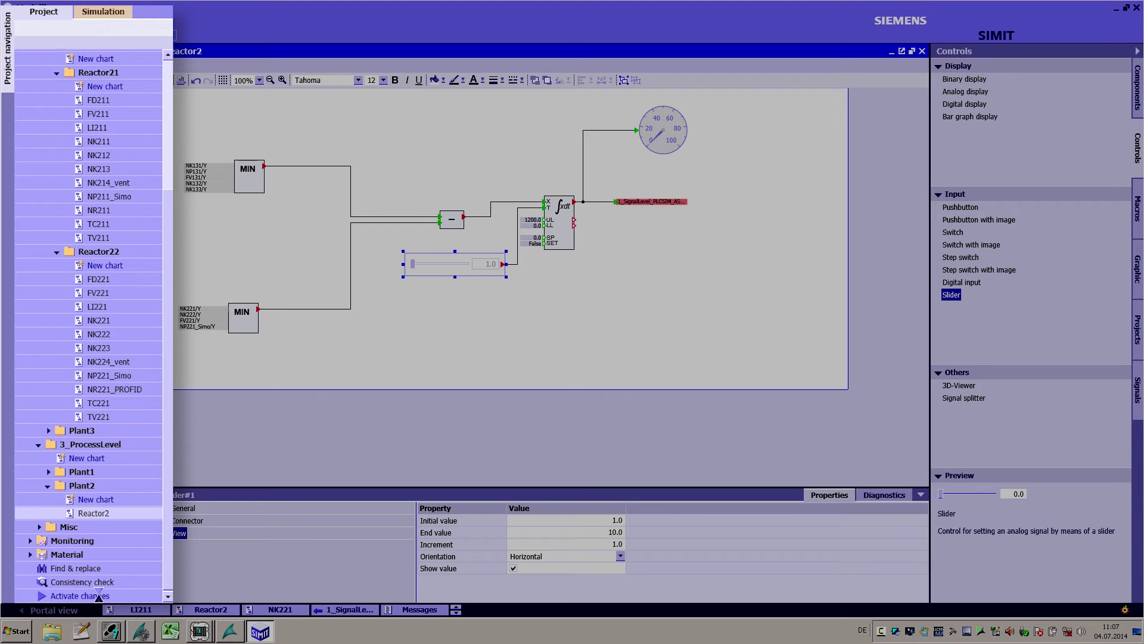
click(100, 596)
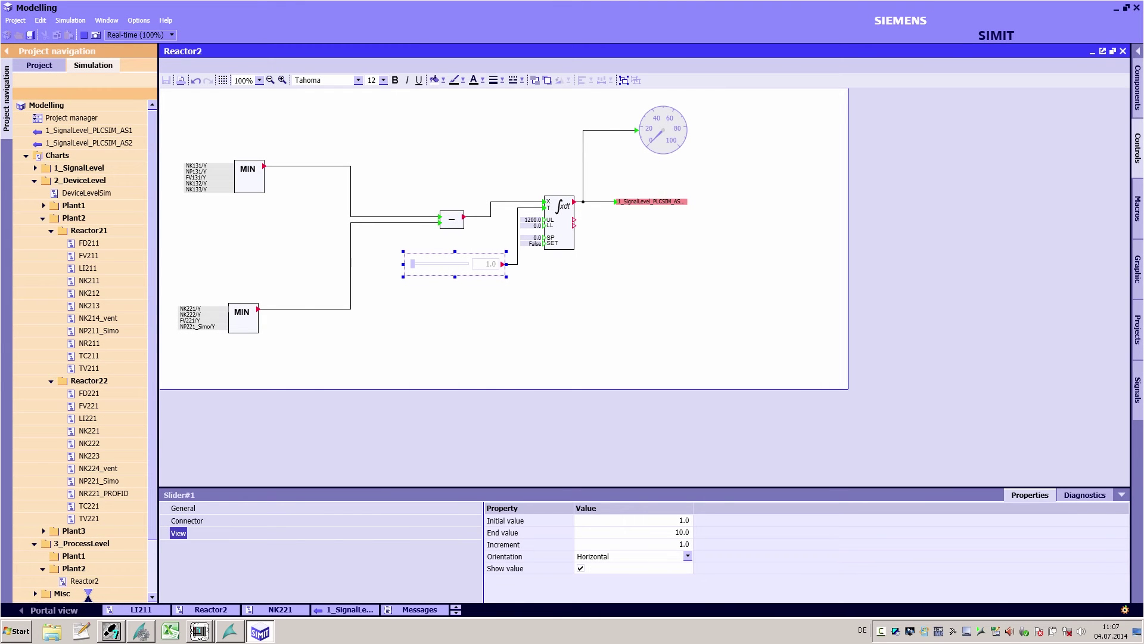
click(92, 580)
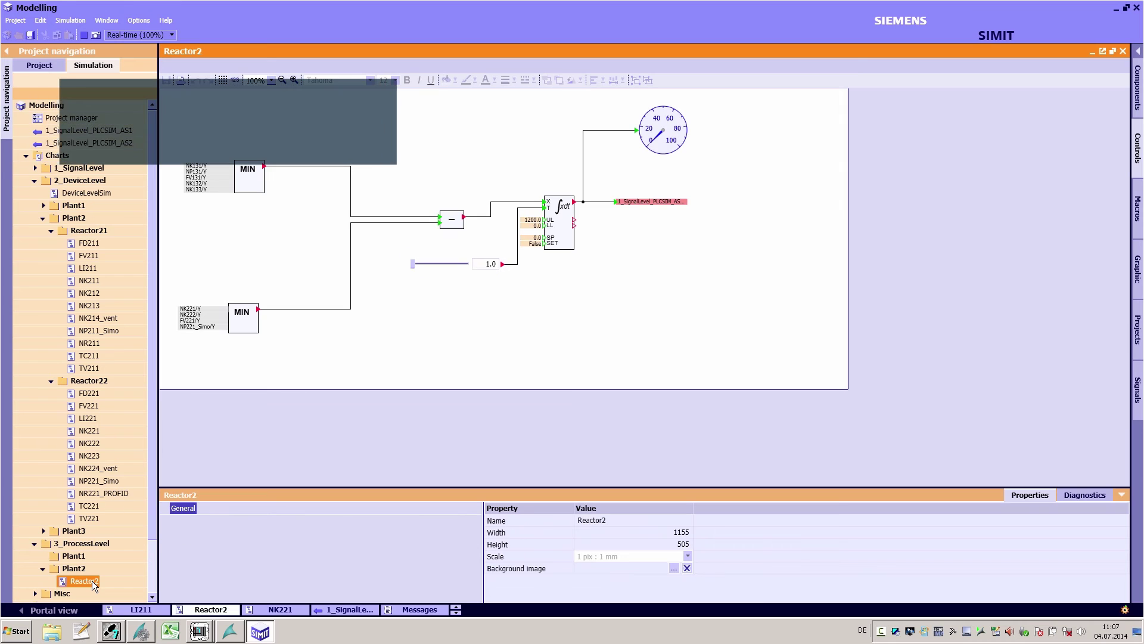
mouse_move(412, 265)
mouse_down()
mouse_move(452, 264)
mouse_move(429, 268)
mouse_up()
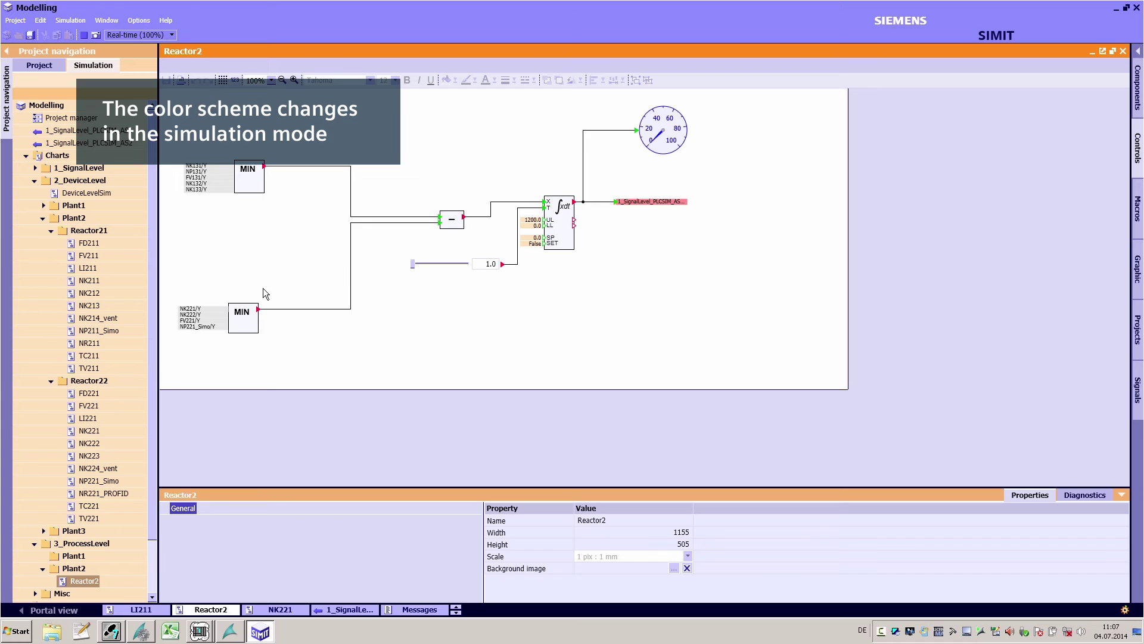
Open the NK221 chart, stop the simulation, and bring up the DriveV1#2 faceplate
double_click(91, 432)
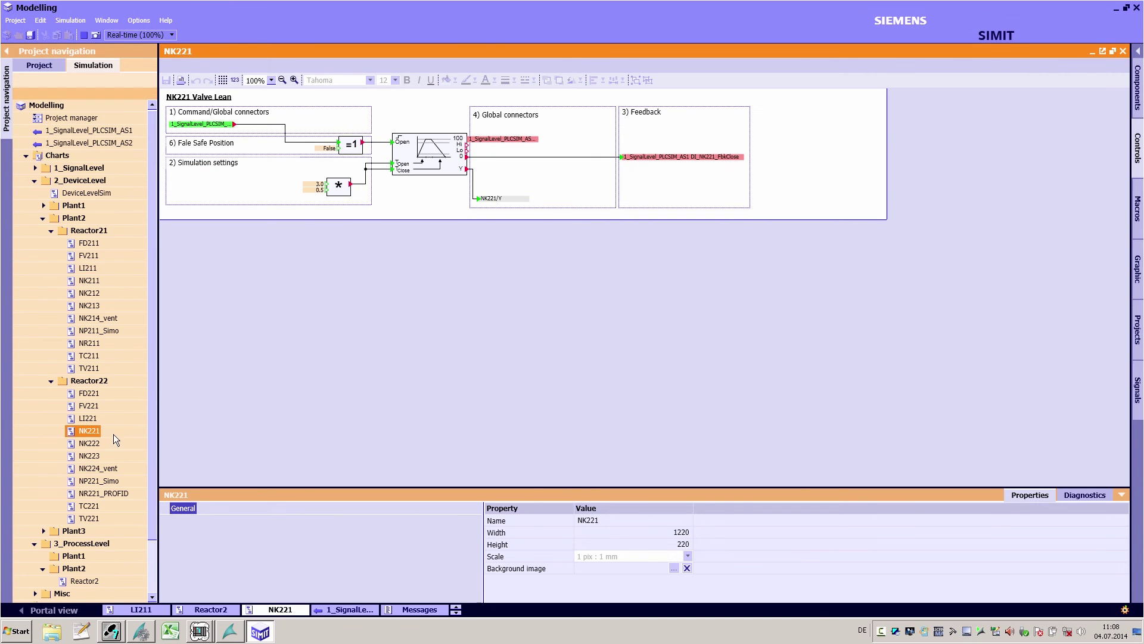
click(84, 33)
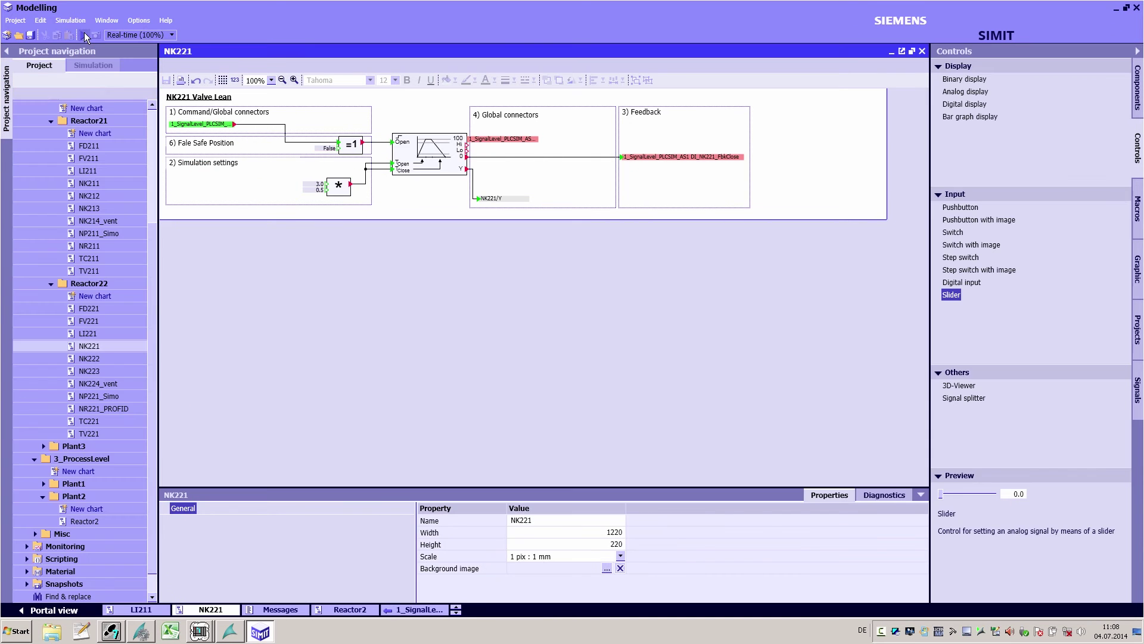
click(481, 266)
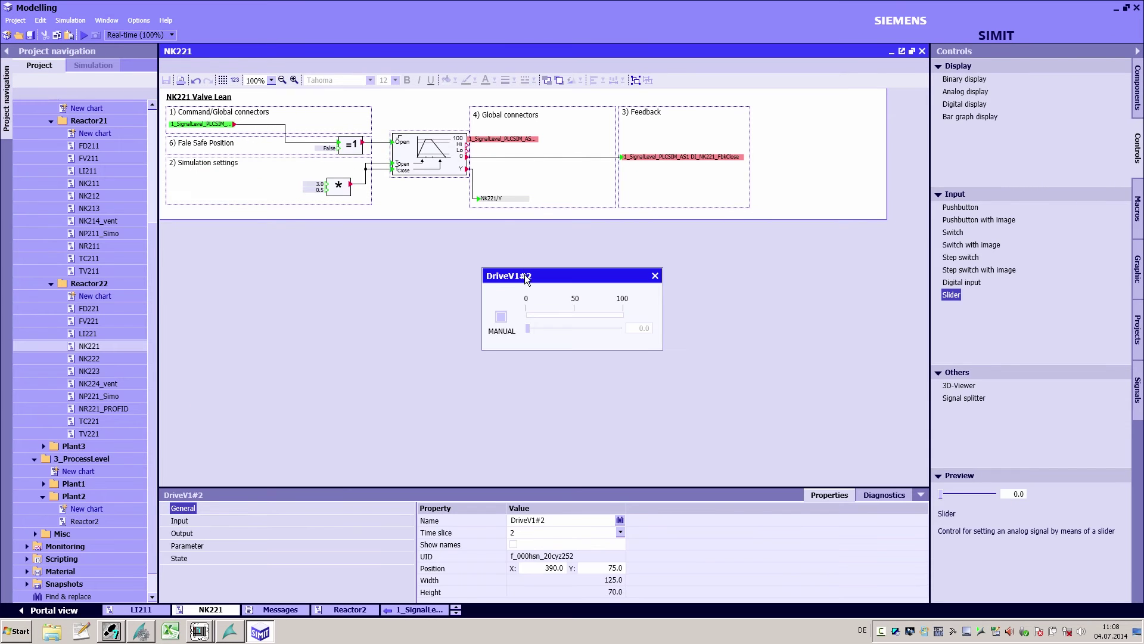
drag(524, 273, 324, 261)
Add the drive's MANUAL switch and a narrowed position slider to NK221, then save and simulate
drag(302, 304, 390, 189)
drag(381, 315, 444, 217)
drag(516, 212, 467, 206)
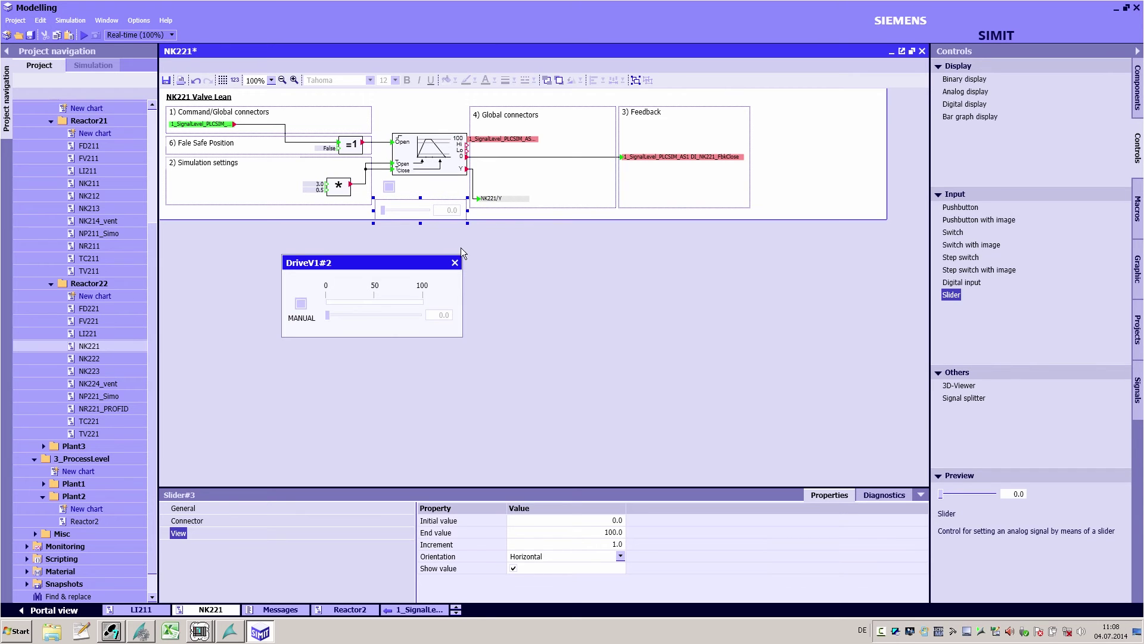
click(457, 264)
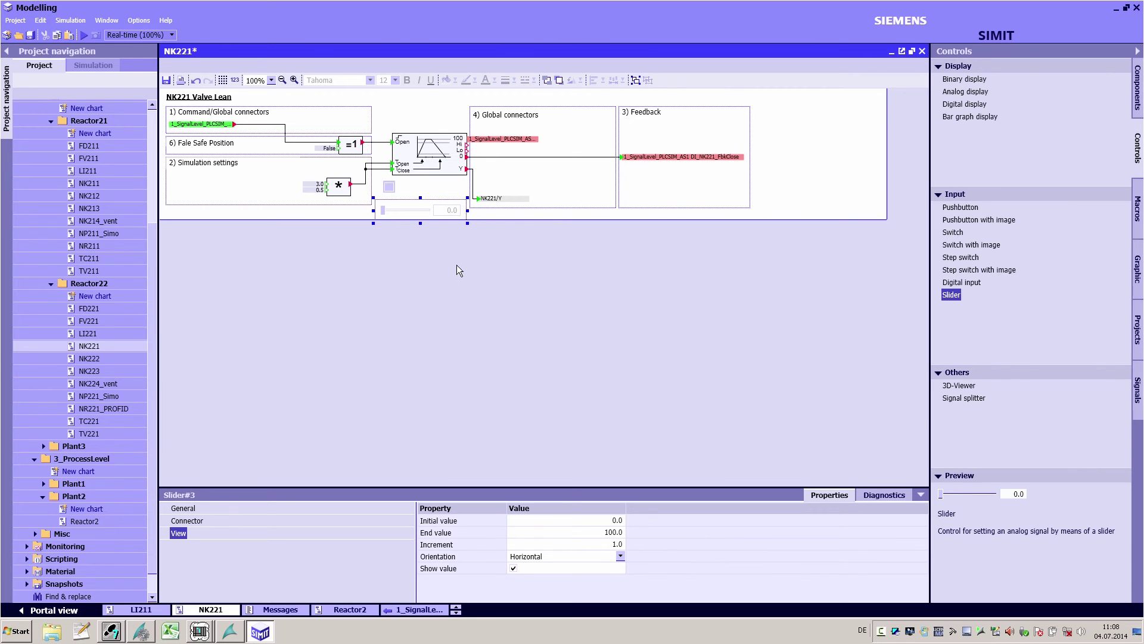
click(89, 35)
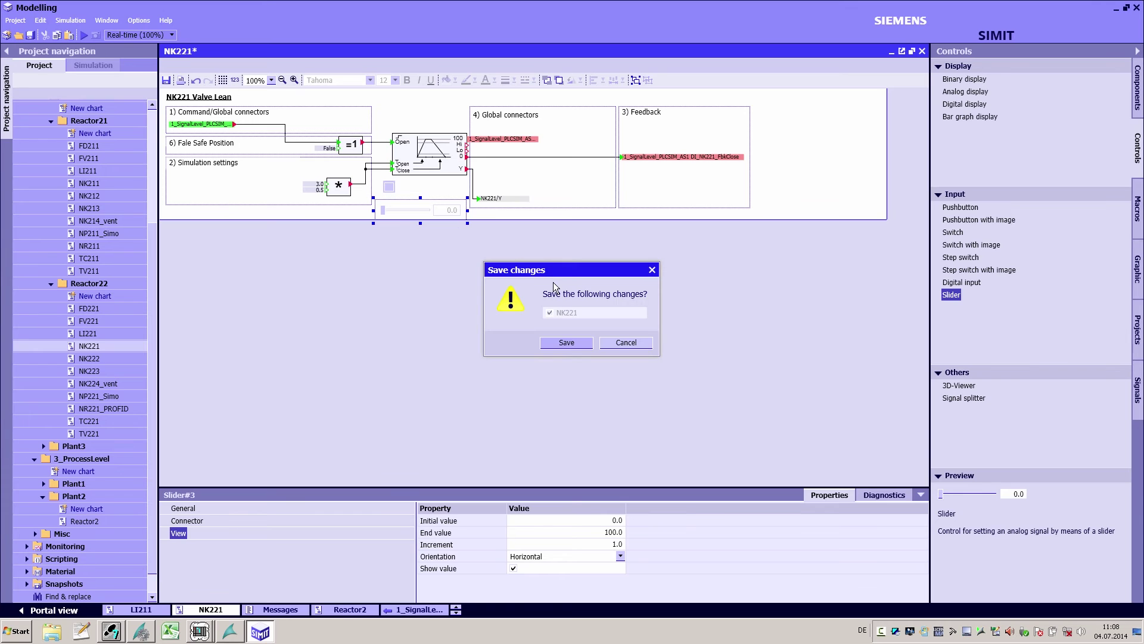
click(566, 339)
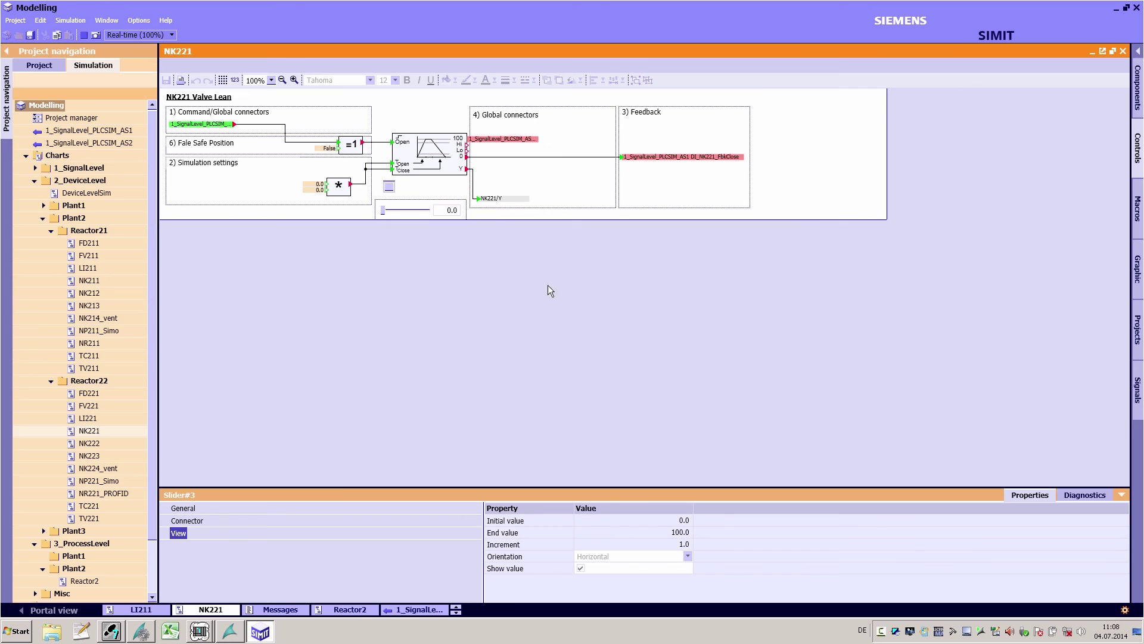
click(450, 169)
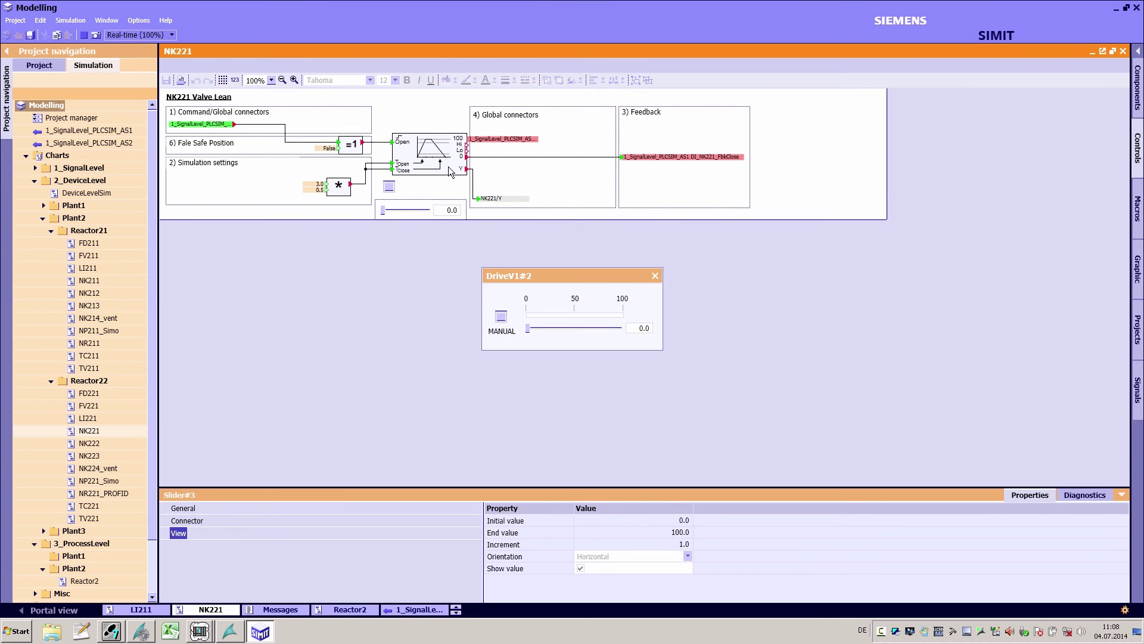
click(502, 316)
mouse_move(527, 327)
mouse_down()
mouse_move(564, 326)
mouse_move(528, 323)
mouse_up()
click(502, 317)
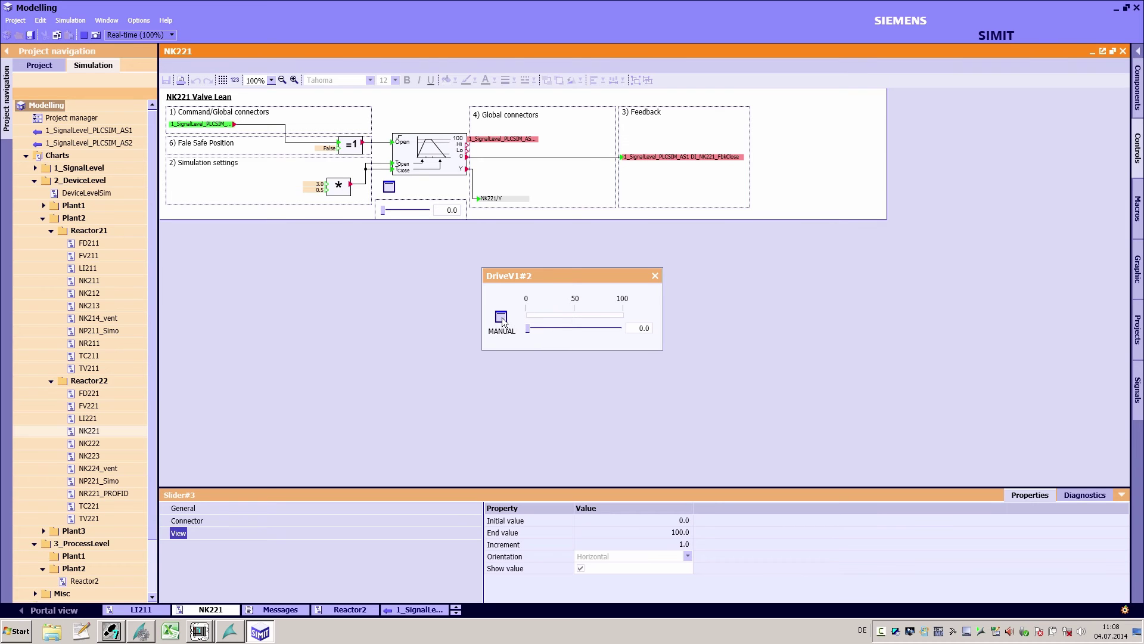
click(655, 277)
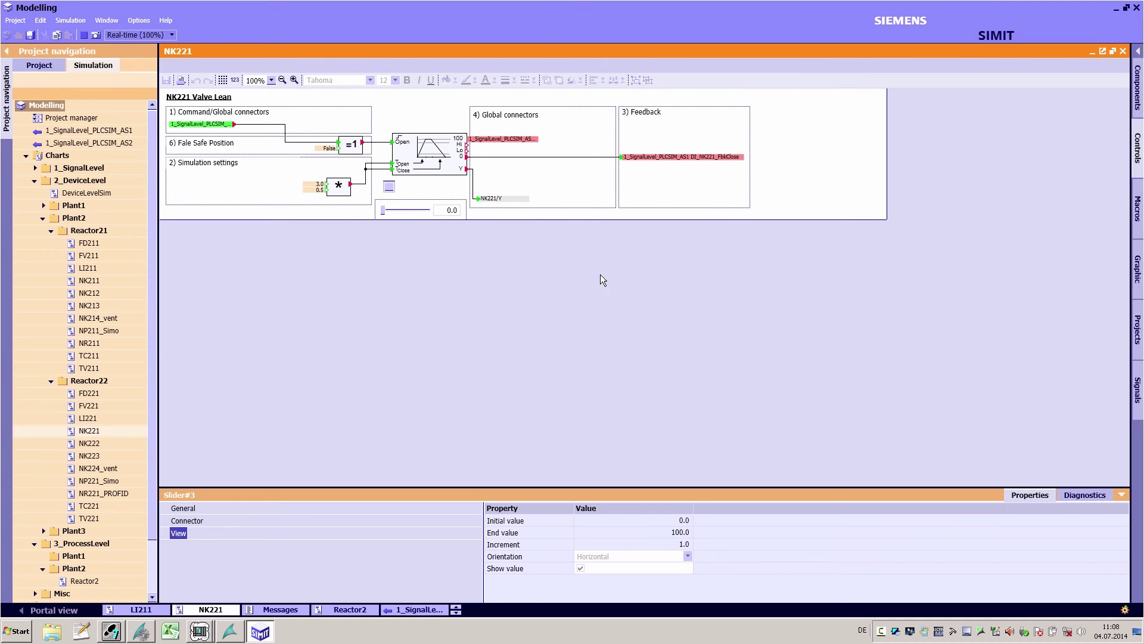
In Reactor2, force the SUB#1 subtraction block's output Y to 2
double_click(98, 579)
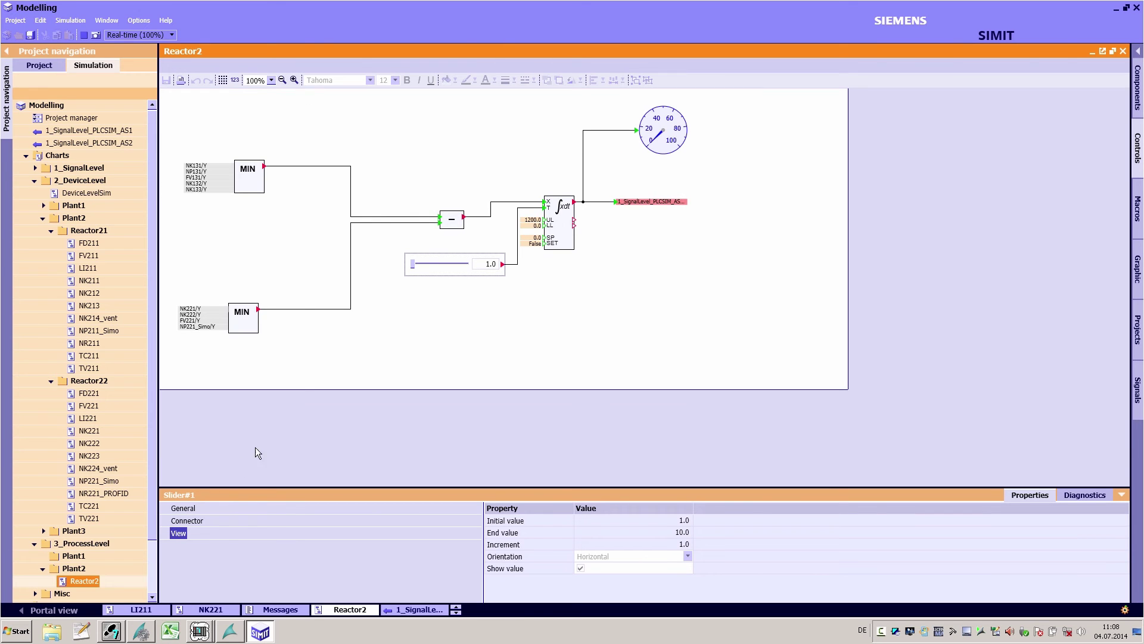
click(452, 222)
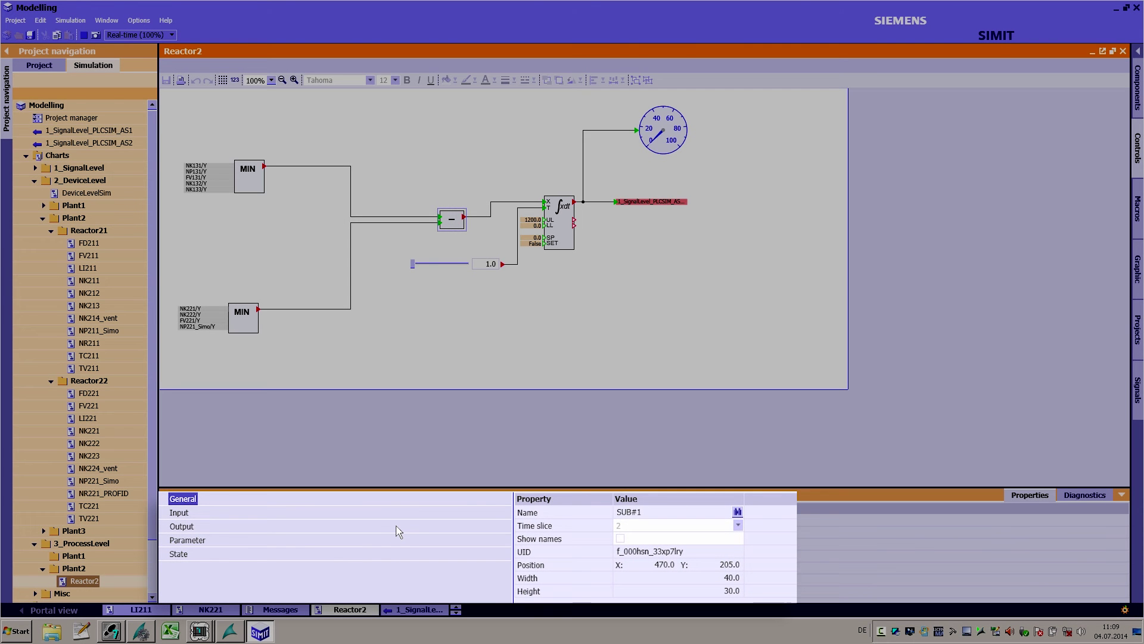
click(399, 532)
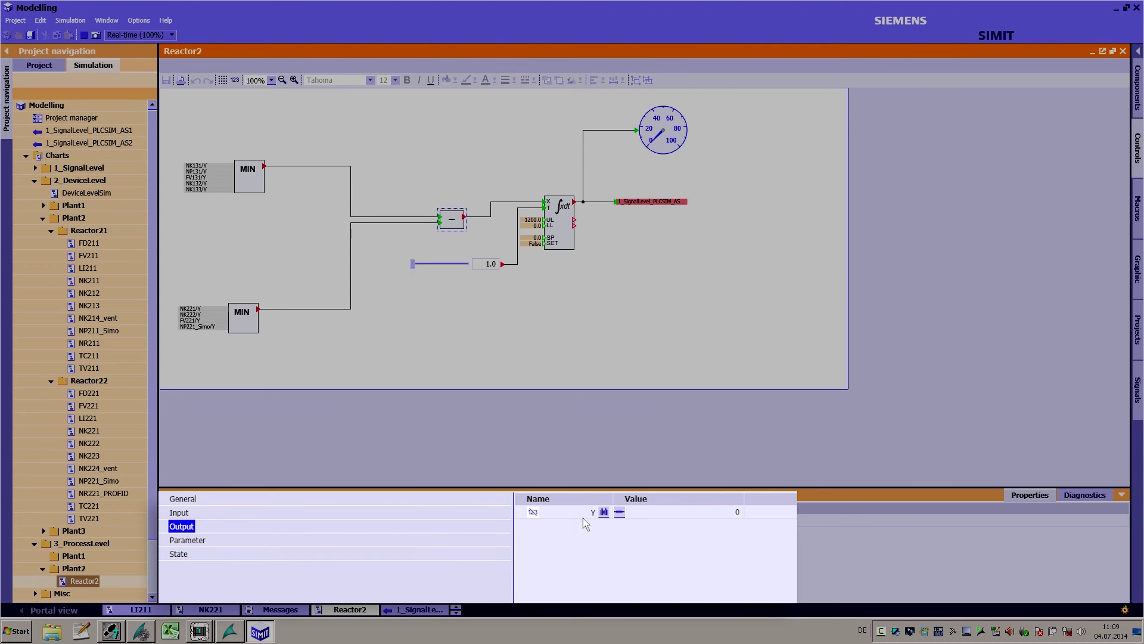
click(641, 511)
double_click(659, 511)
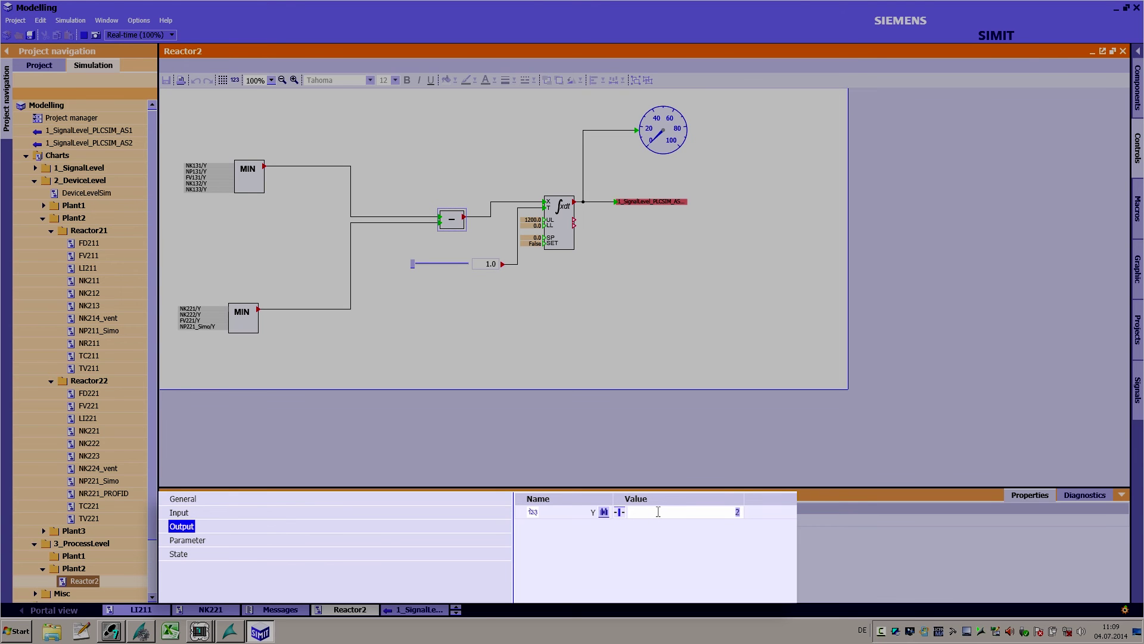
key(Return)
Inspect INT#1's input X of 2.0 and its rising output level value
click(555, 245)
click(343, 520)
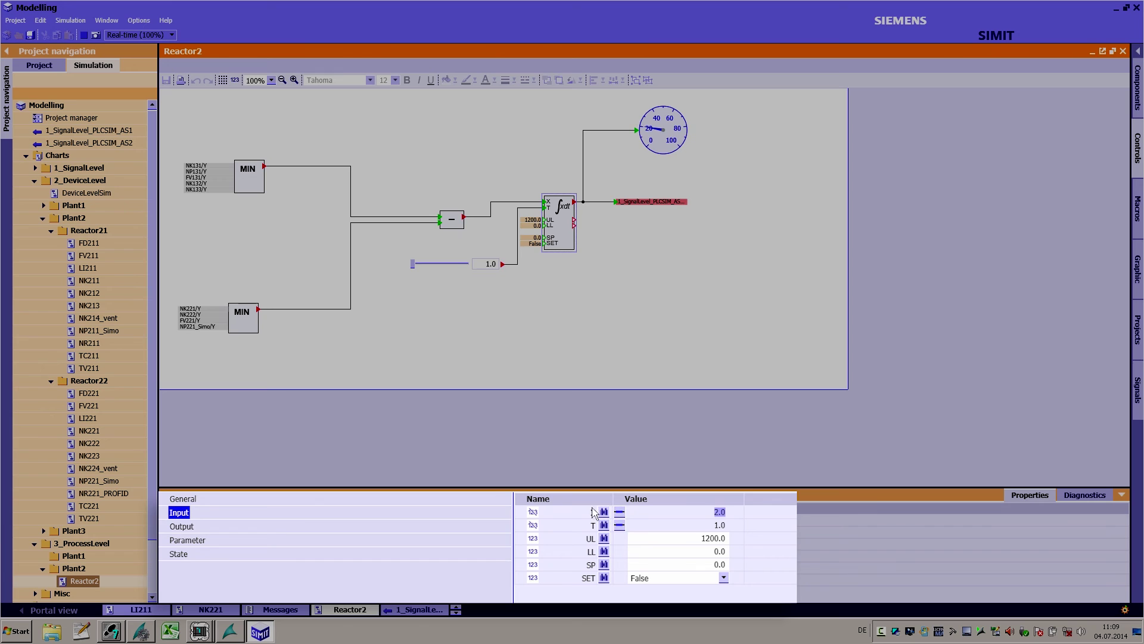
click(532, 514)
click(349, 527)
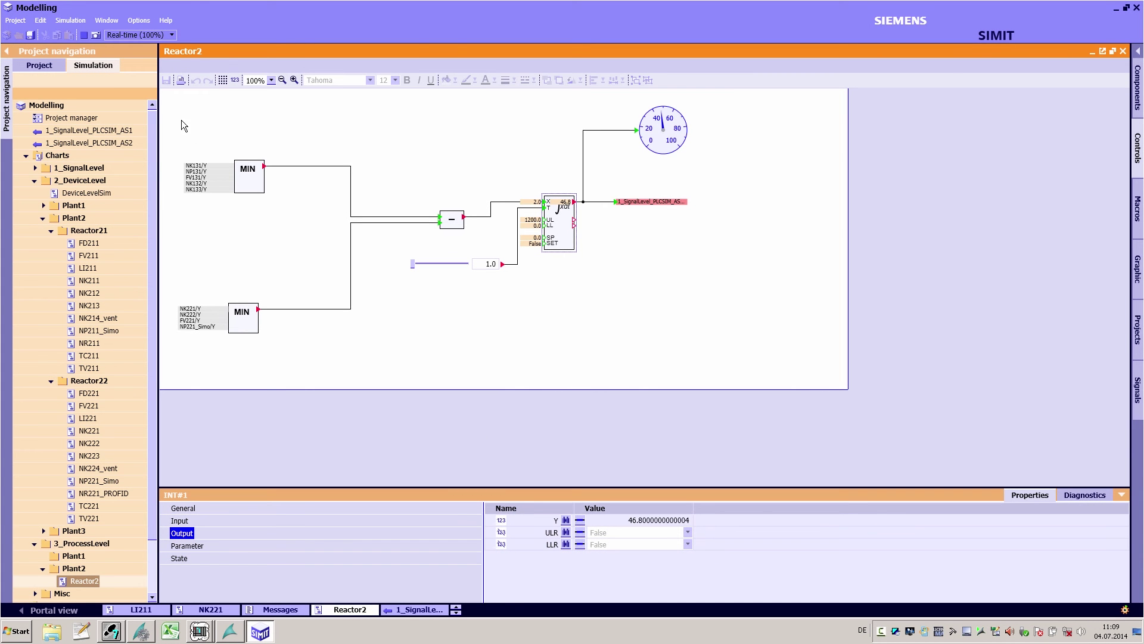
Place a Misc > SimulationLoad block right of the integrator, save, and restart simulation
click(85, 38)
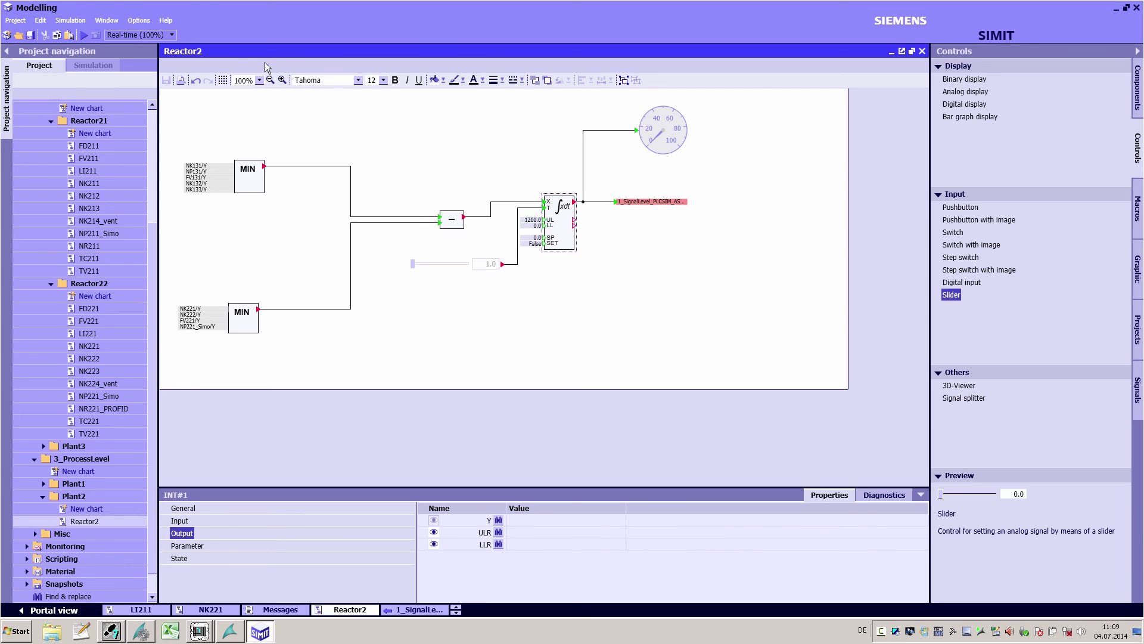
click(1138, 86)
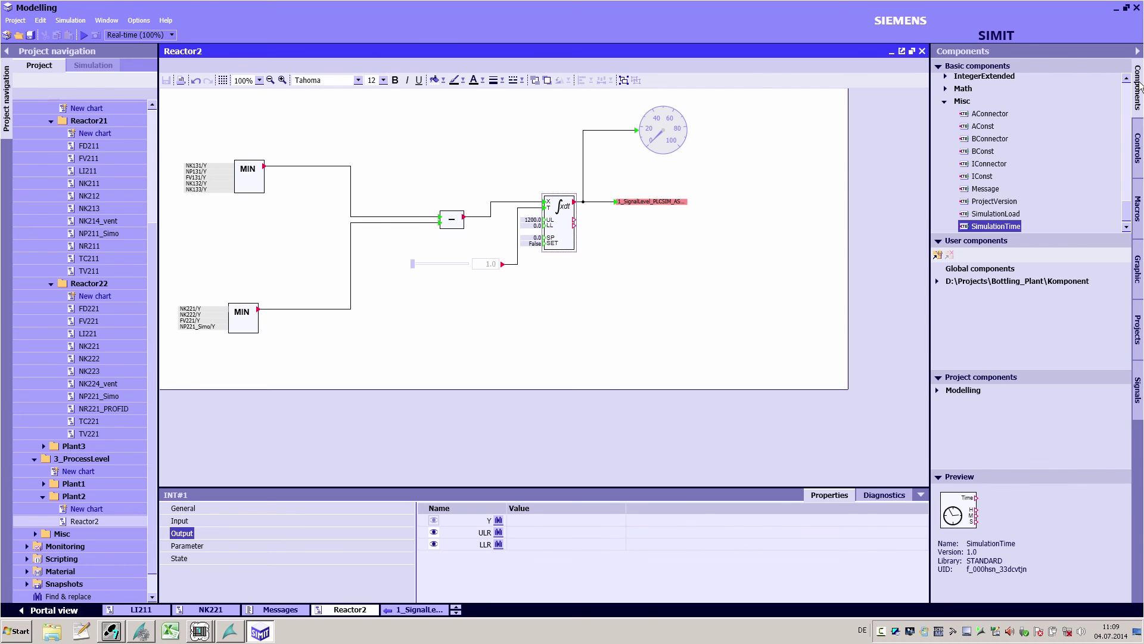
click(996, 215)
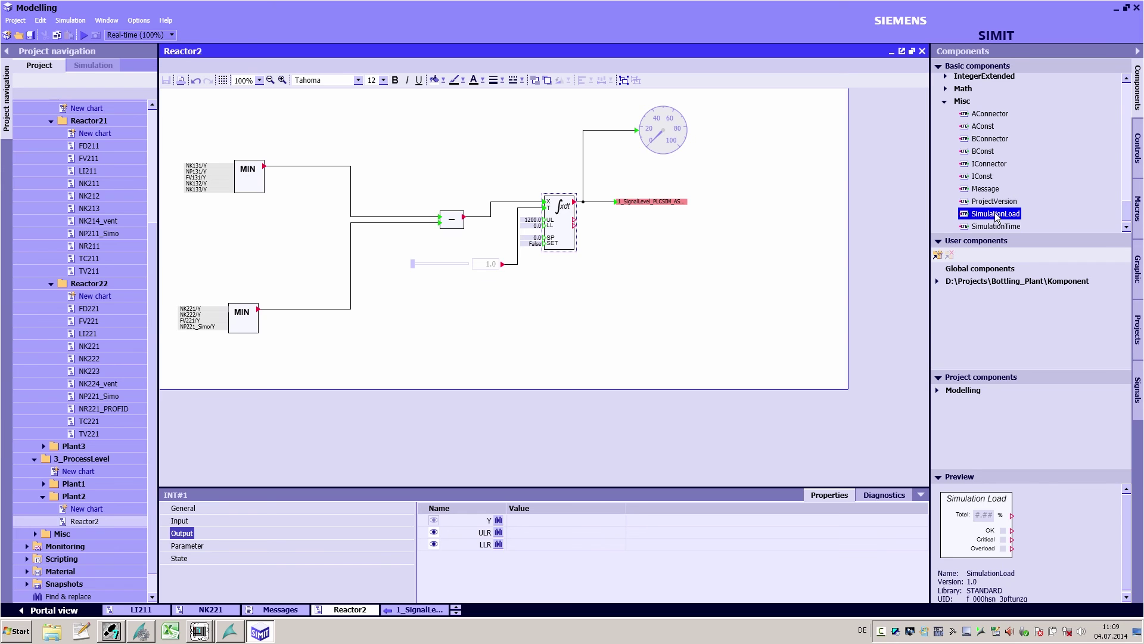
drag(997, 215, 637, 279)
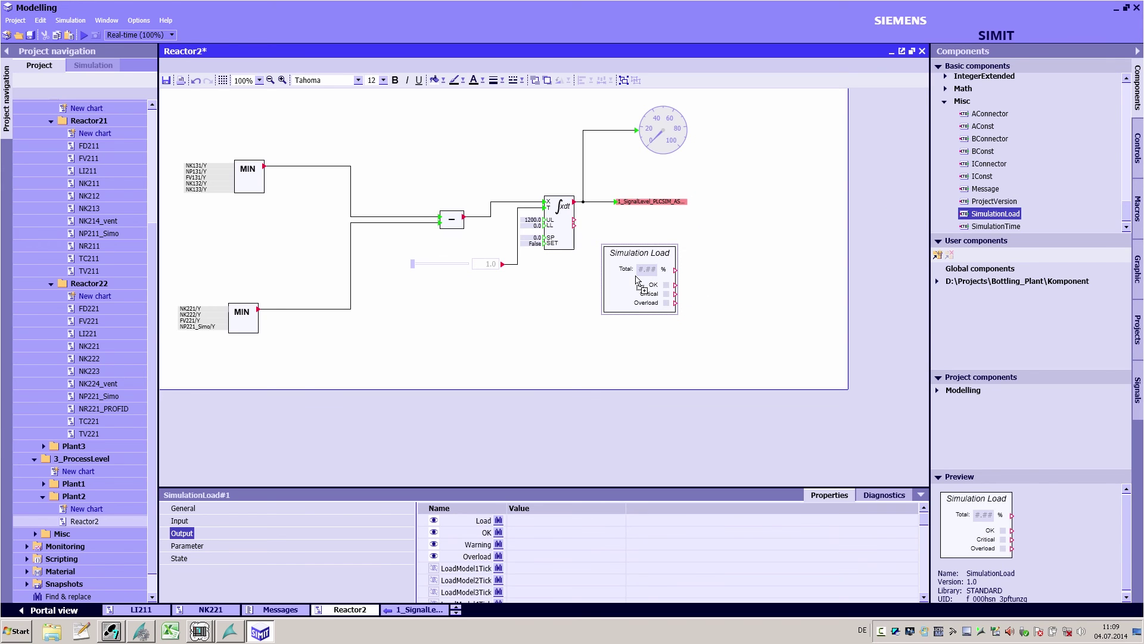
click(81, 37)
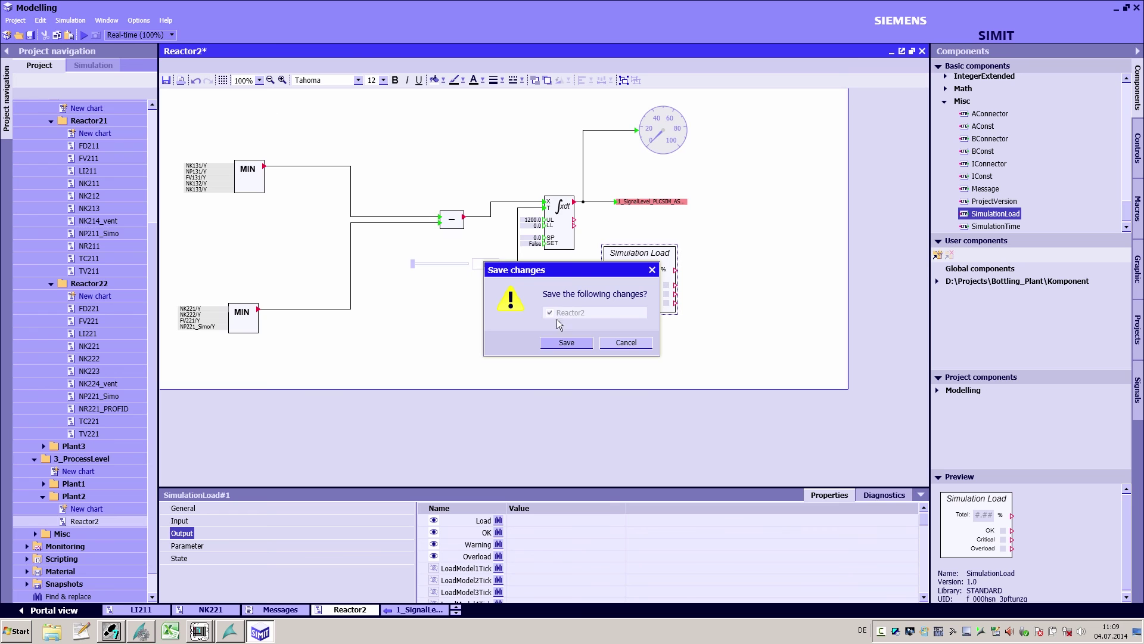
click(566, 342)
click(625, 292)
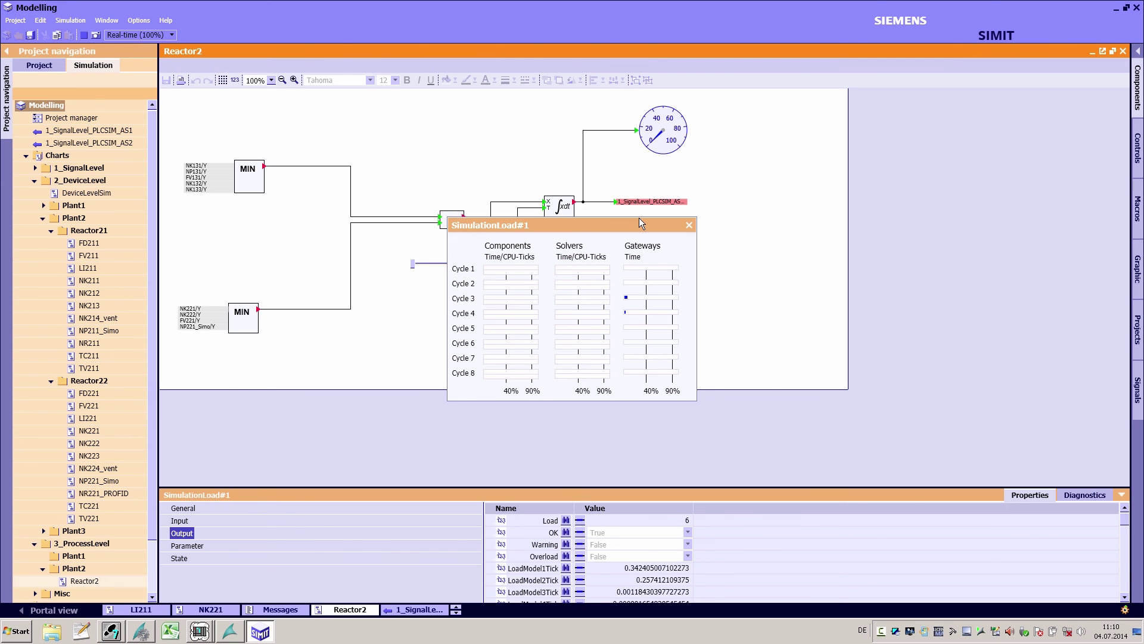
Move the SimulationLoad#1 load-cycle window to the right, clear of the chart blocks
drag(643, 223, 889, 181)
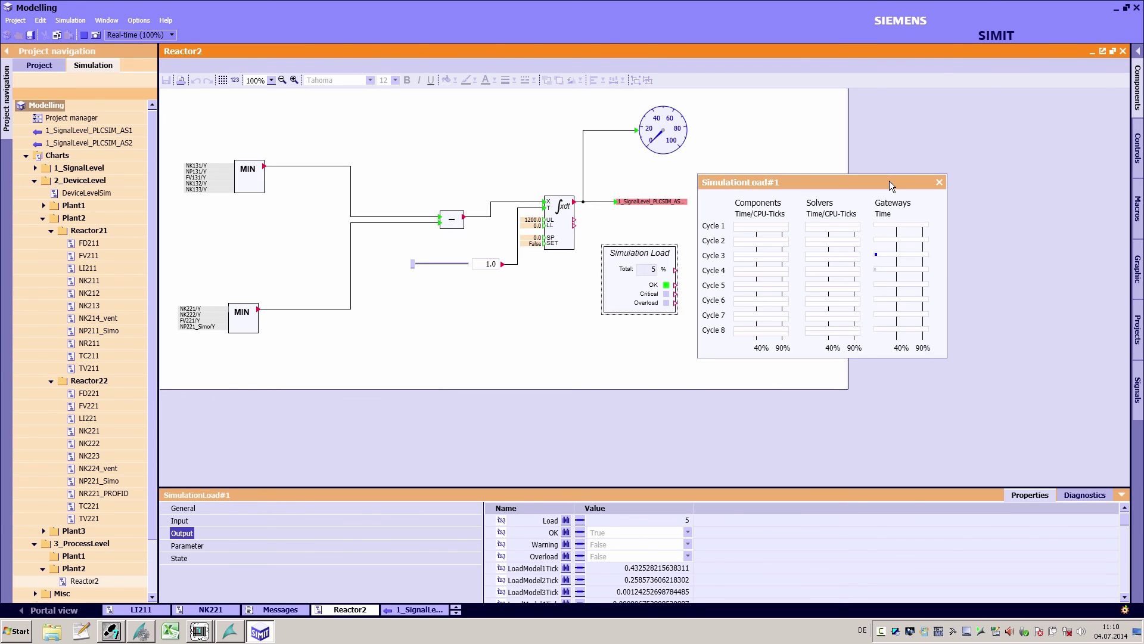
click(1125, 610)
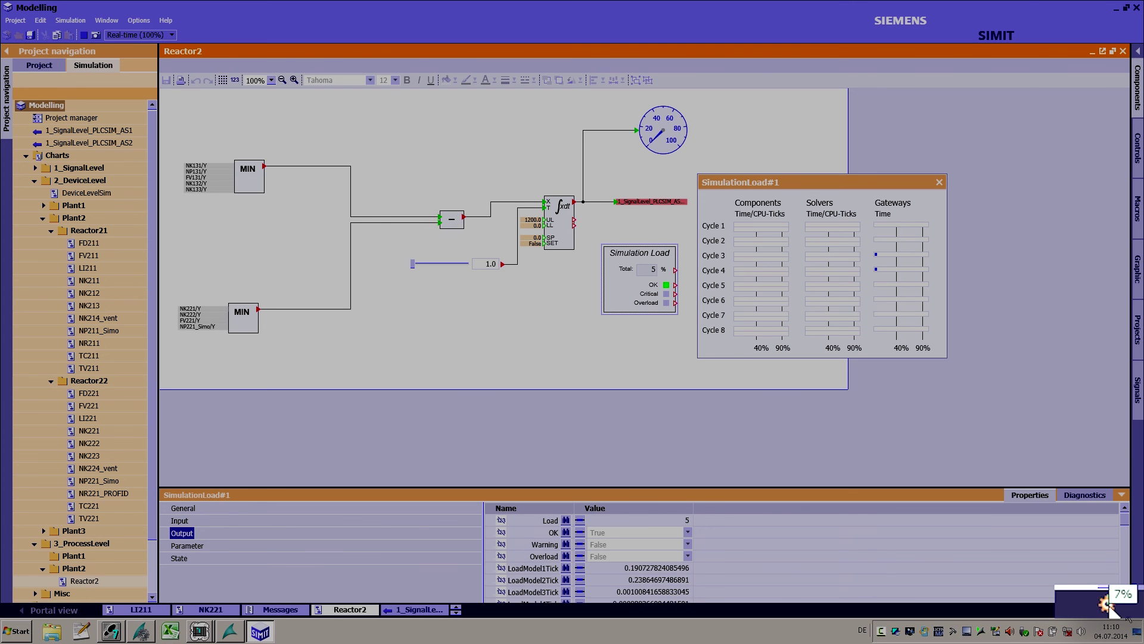